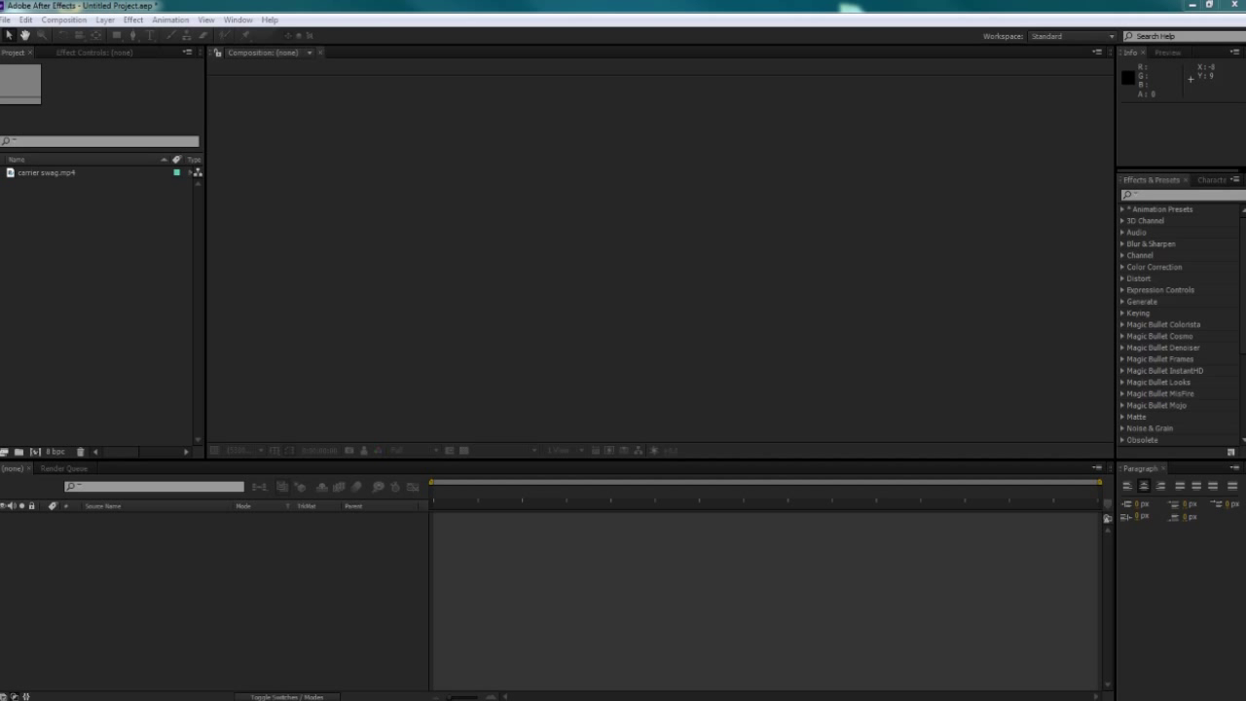
Move the Media Player window playing Taqe Notes Ep 3 Final to the screen centre.
left_click_drag(0, 83, 469, 89)
Play the gameplay clip and pause it at 00:48 of 01:38.
left_click(545, 523)
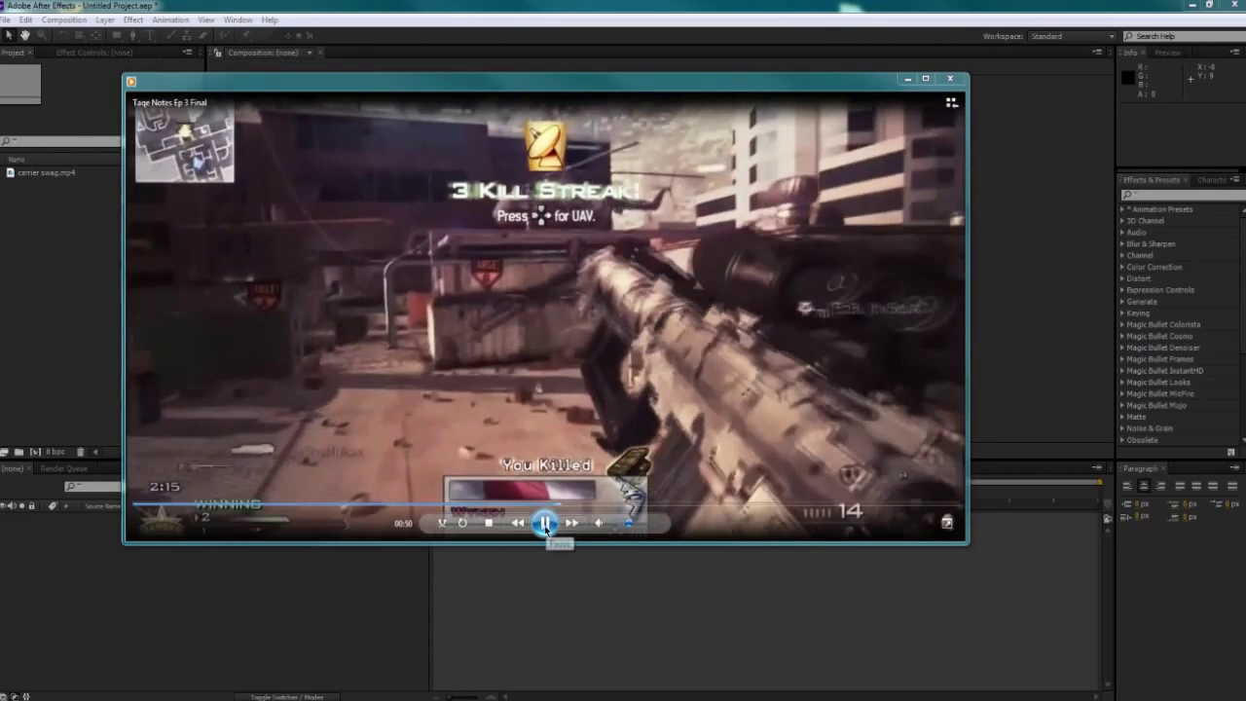
left_click(544, 523)
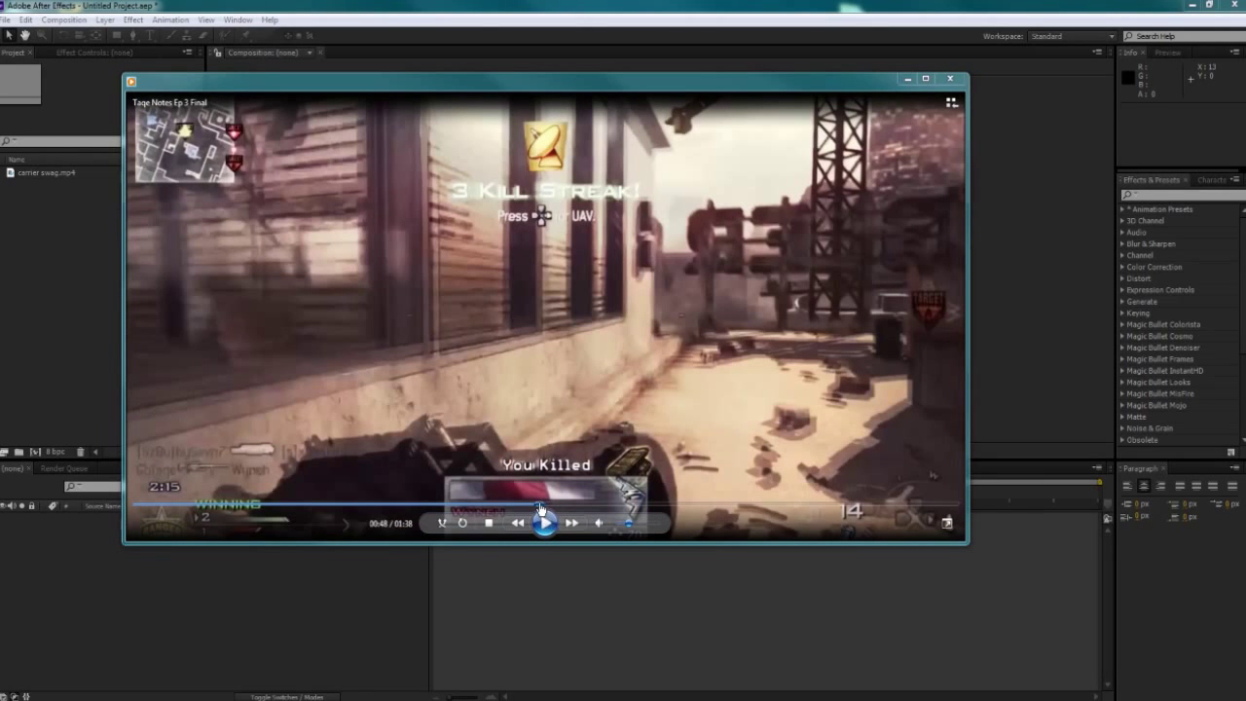
Close the player and create a composition from carrier swag.mp4, scrubbing to a later frame.
left_click(950, 78)
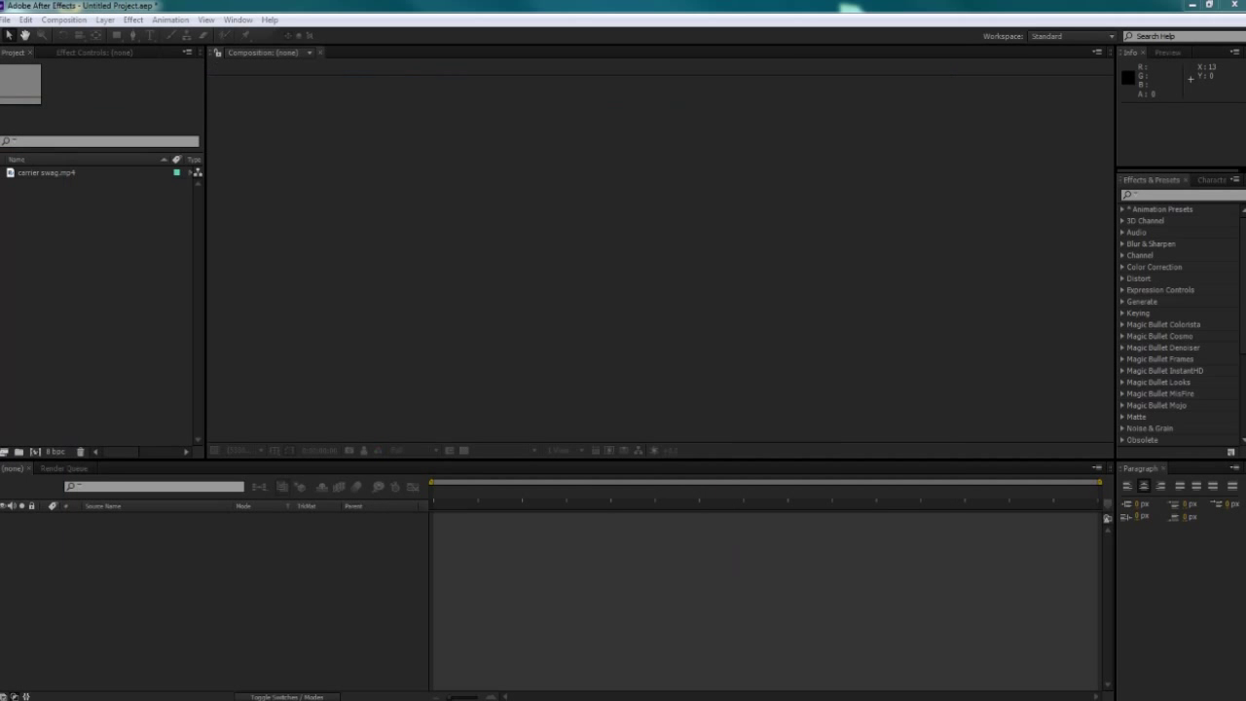
left_click_drag(53, 175, 37, 453)
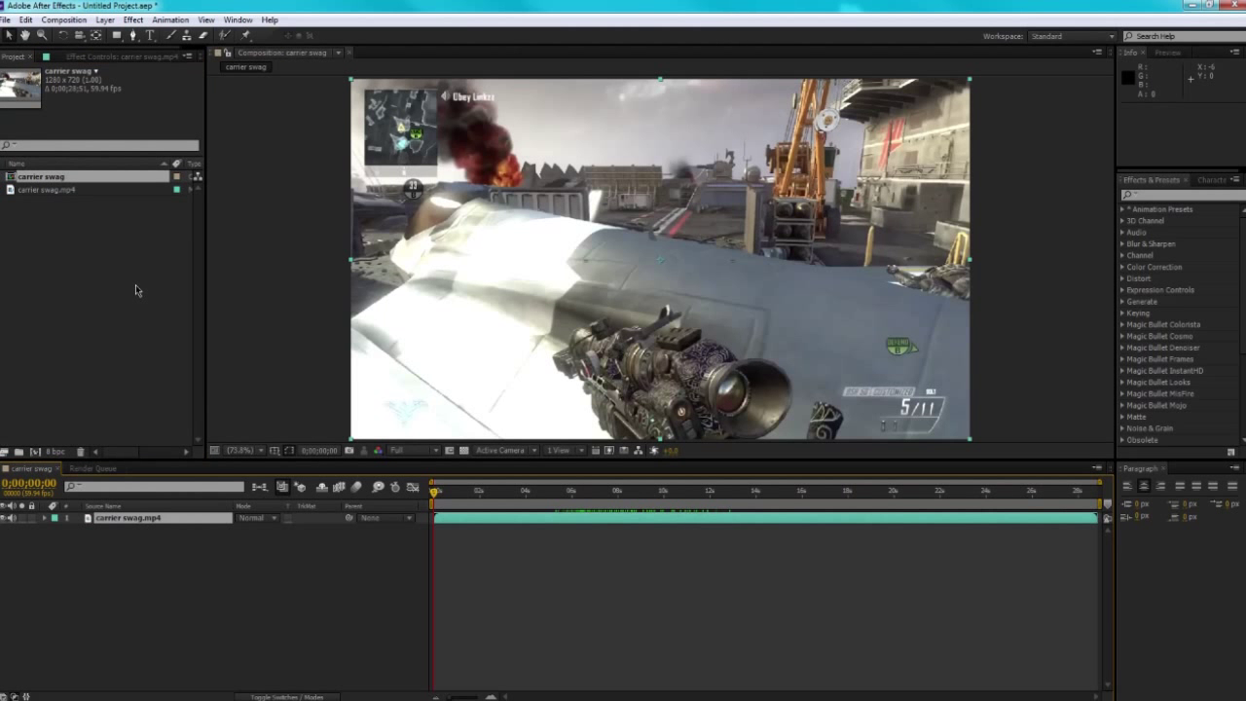
mouse_move(496, 495)
left_mouse_down()
mouse_move(659, 495)
mouse_move(498, 495)
left_mouse_up()
Create a new empty composition named Main Comp, 1280×720 at 59.94 fps.
left_click(37, 453)
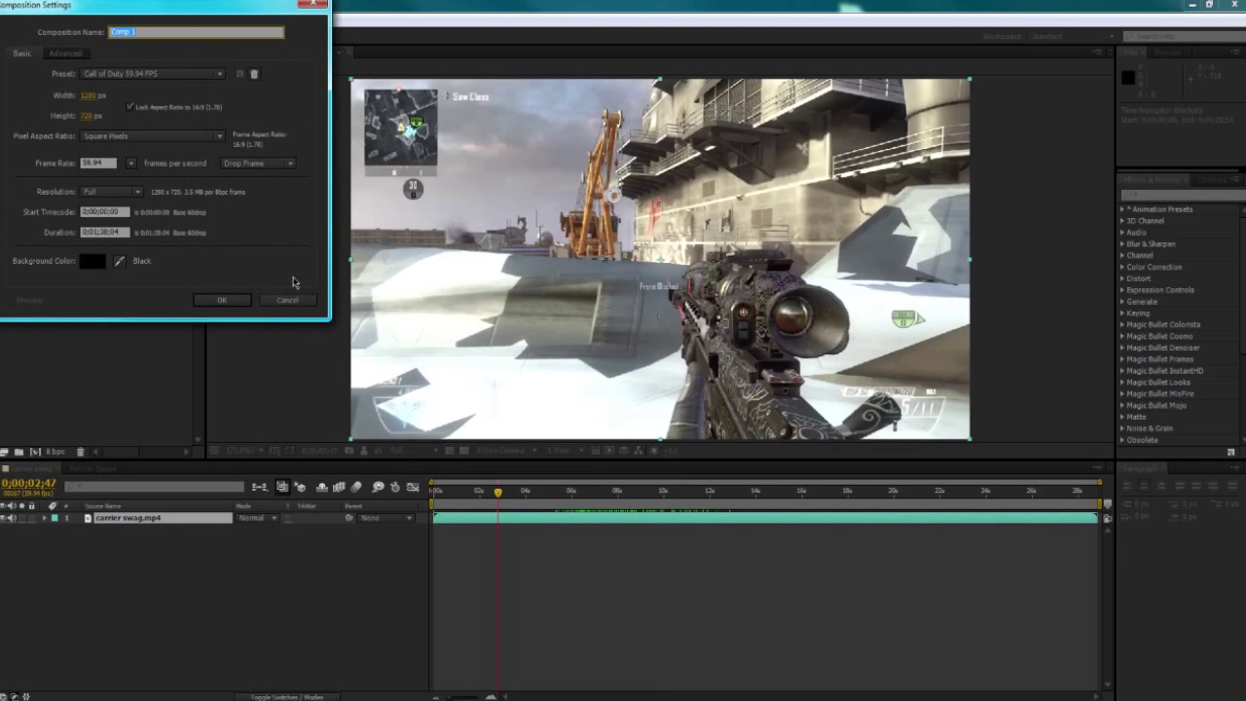
type("Main")
left_click(230, 305)
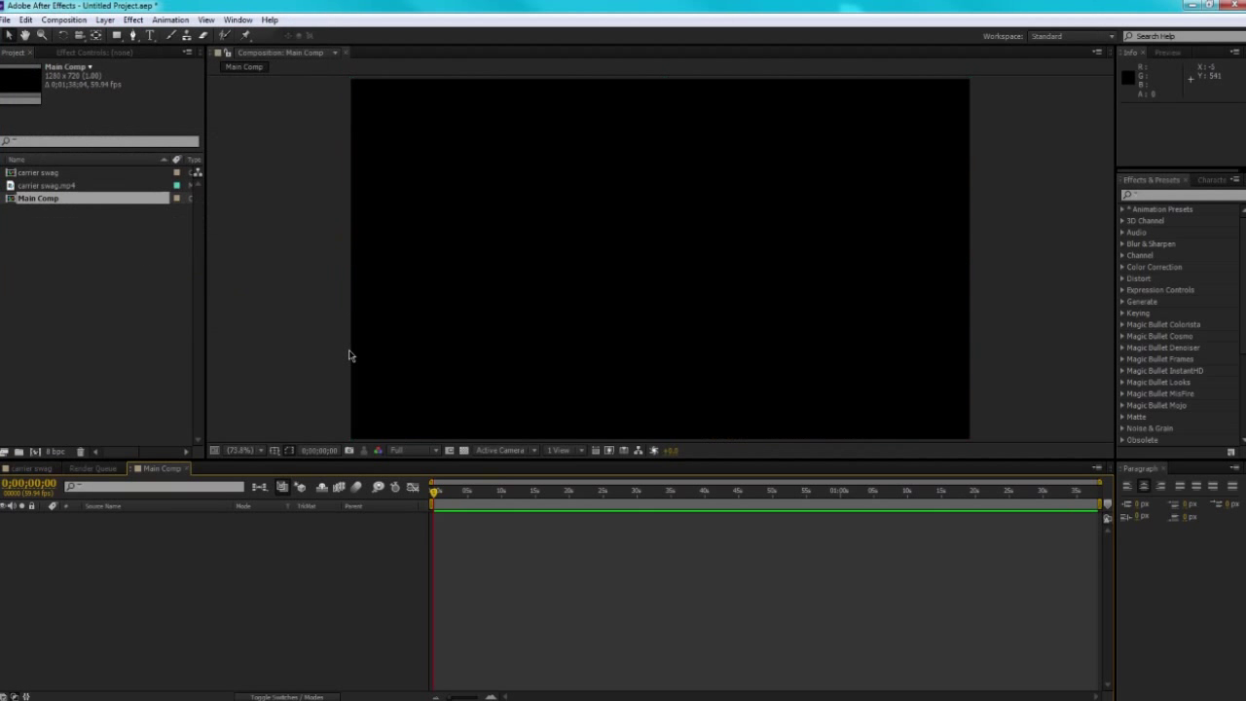
Add the carrier swag composition as a layer in the Main Comp timeline.
left_click_drag(39, 173, 213, 569)
left_click_drag(506, 491, 497, 519)
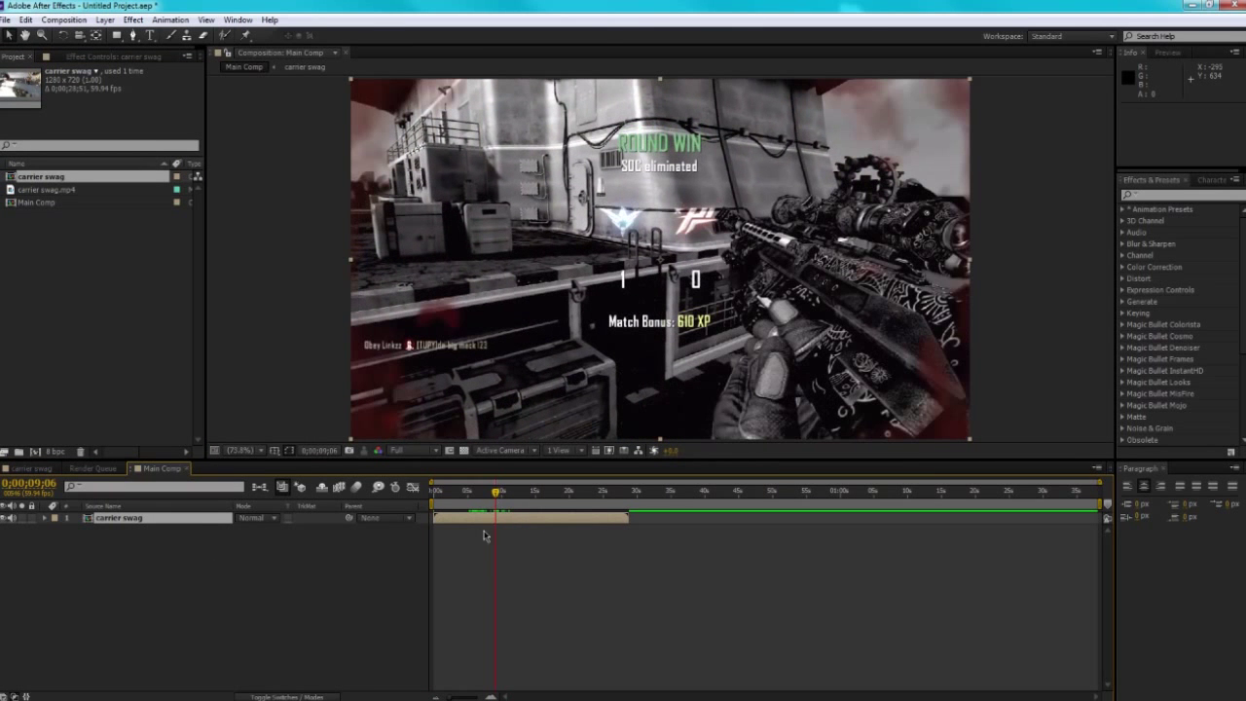
scroll(496, 522, "up", 5)
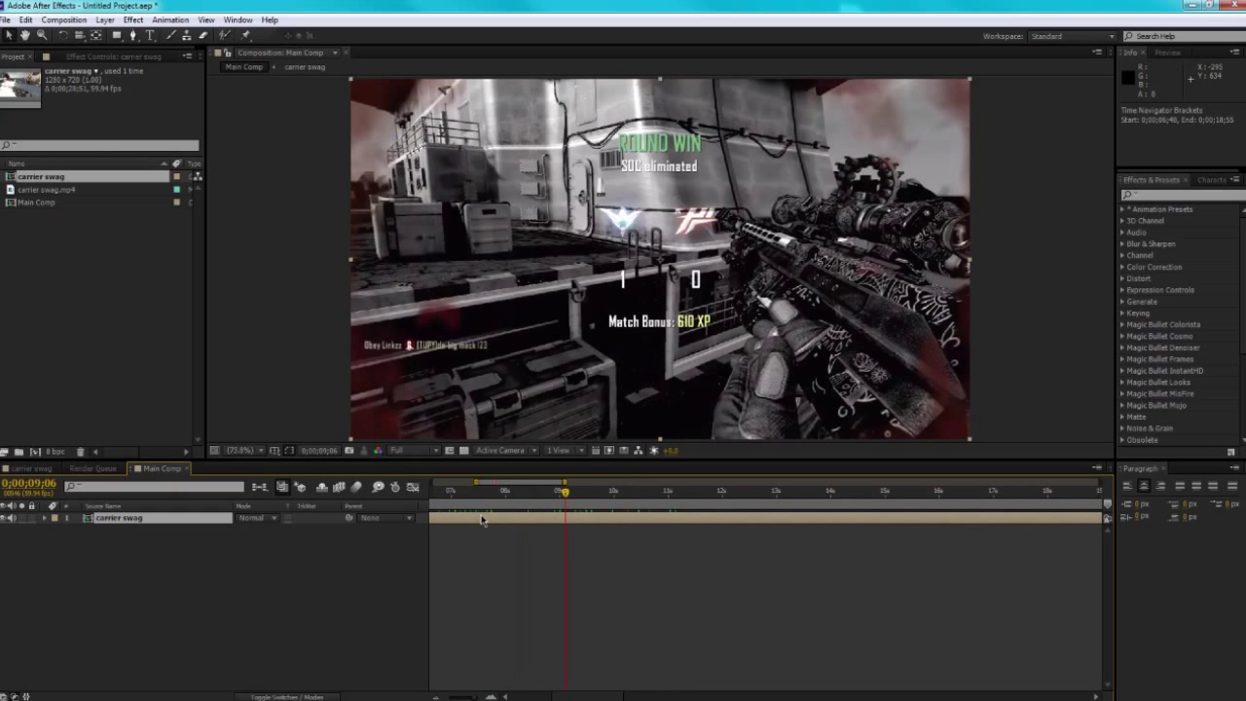
Move the playhead to about 0;00;06;18 in the gameplay footage.
right_click(631, 552)
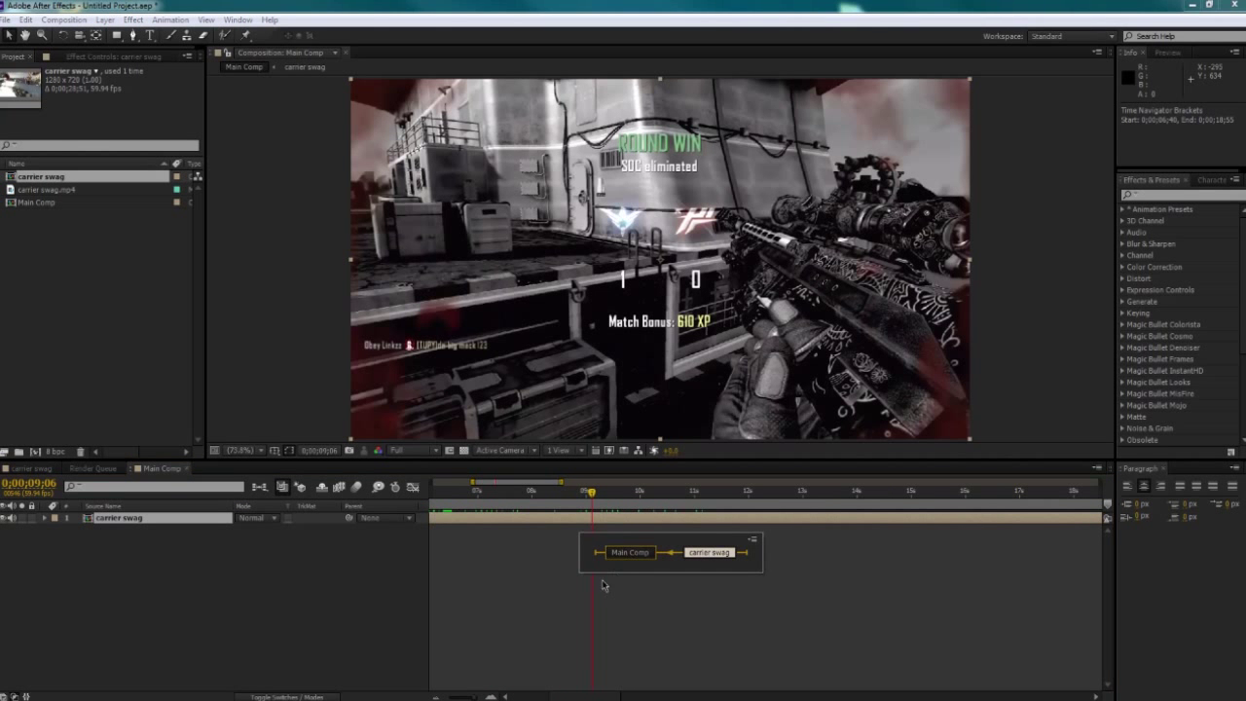
left_click(585, 492)
left_click_drag(585, 491, 548, 492)
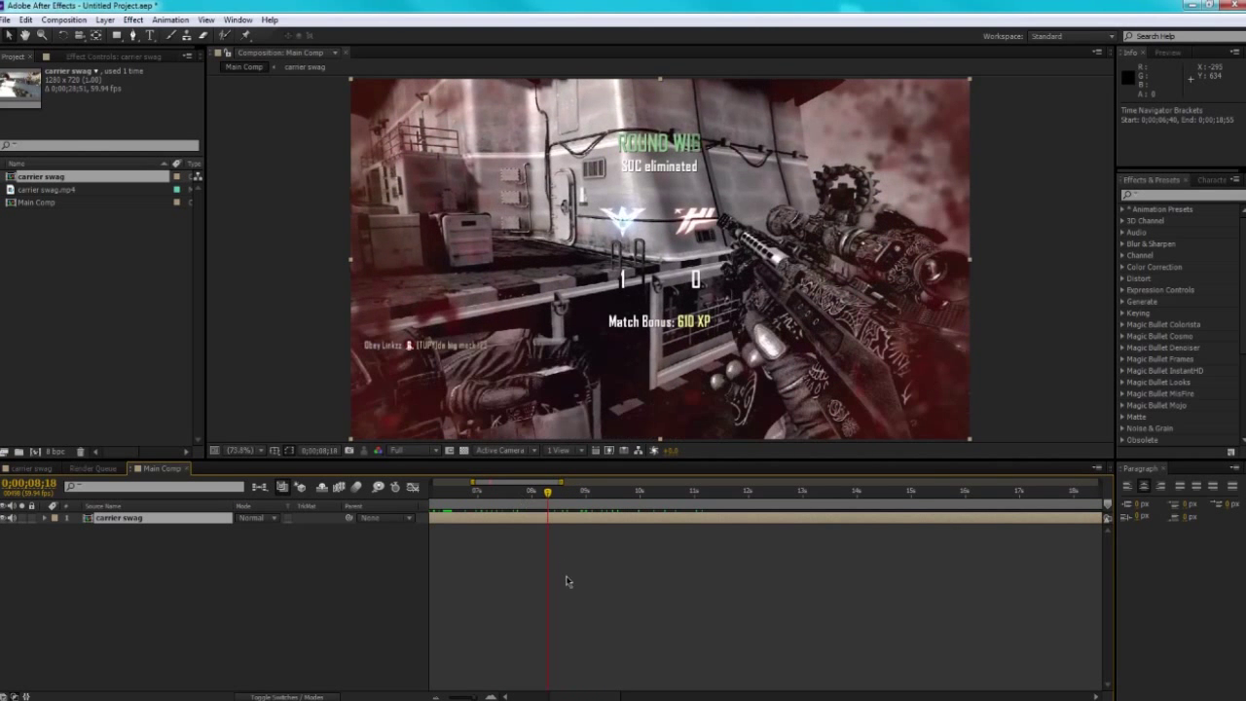
scroll(571, 565, "left", 3)
left_click_drag(654, 491, 715, 506)
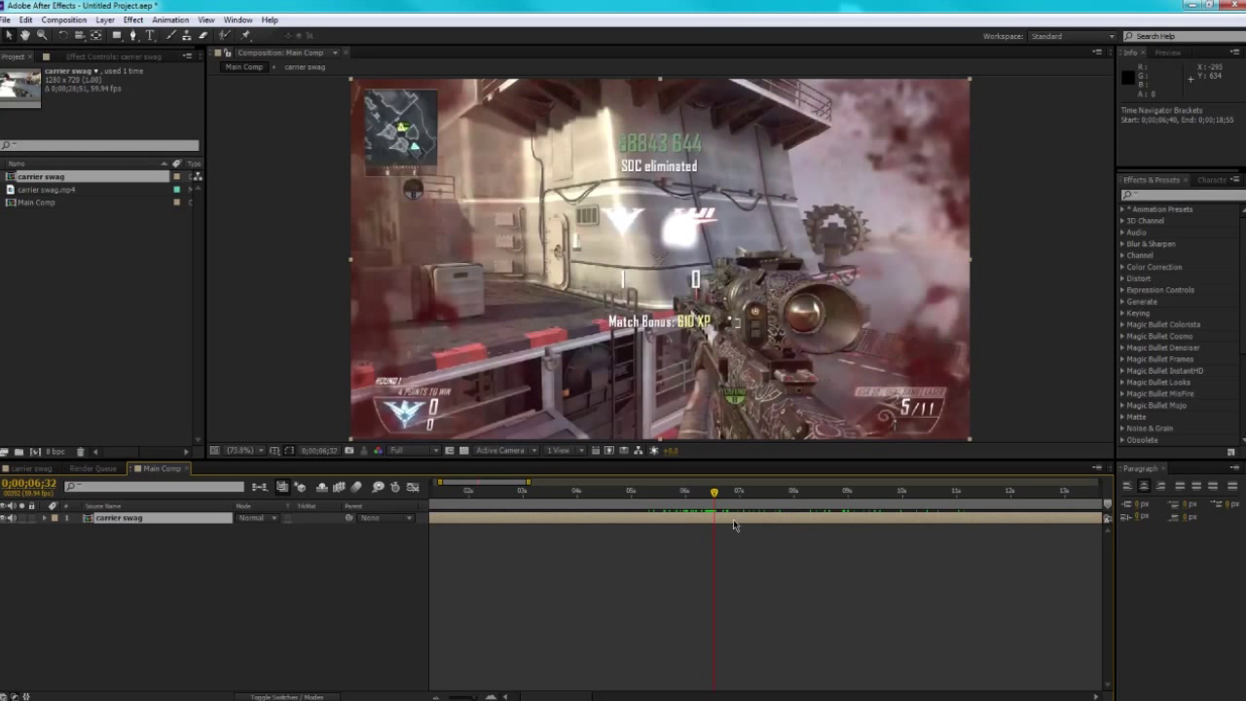
Duplicate the carrier swag layer and make the top copy start around six seconds.
key("ctrl+d")
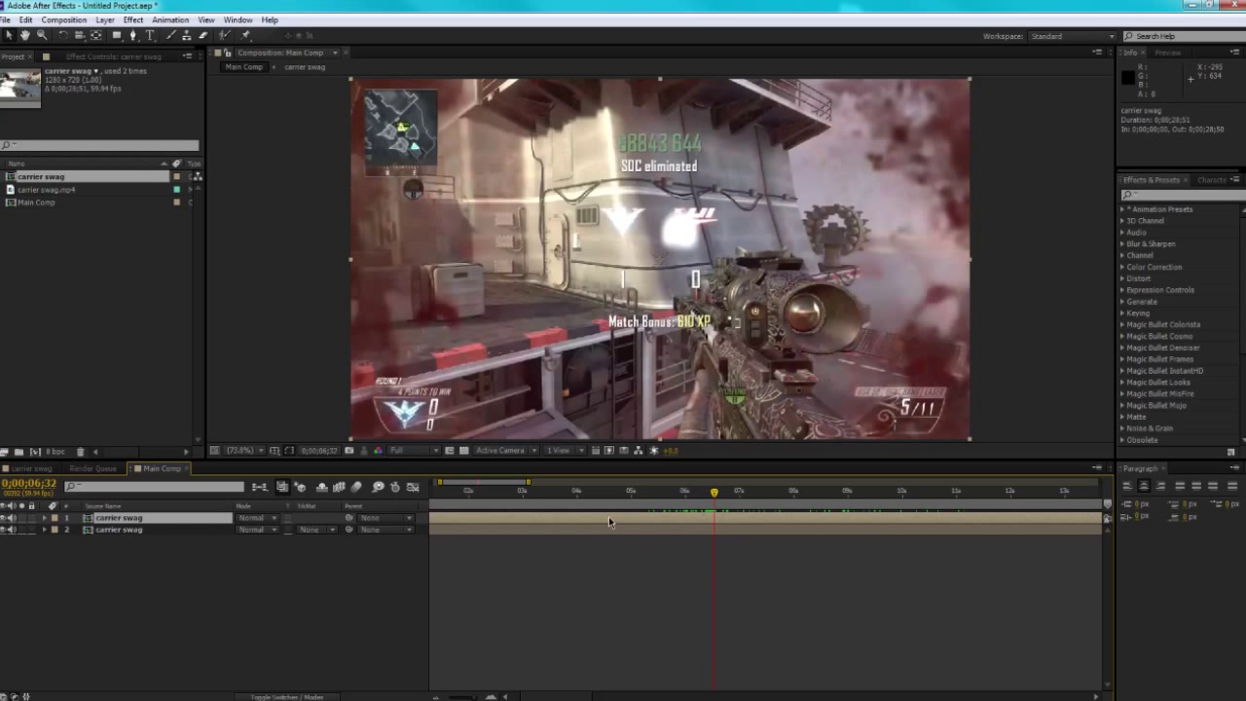
left_click(27, 21)
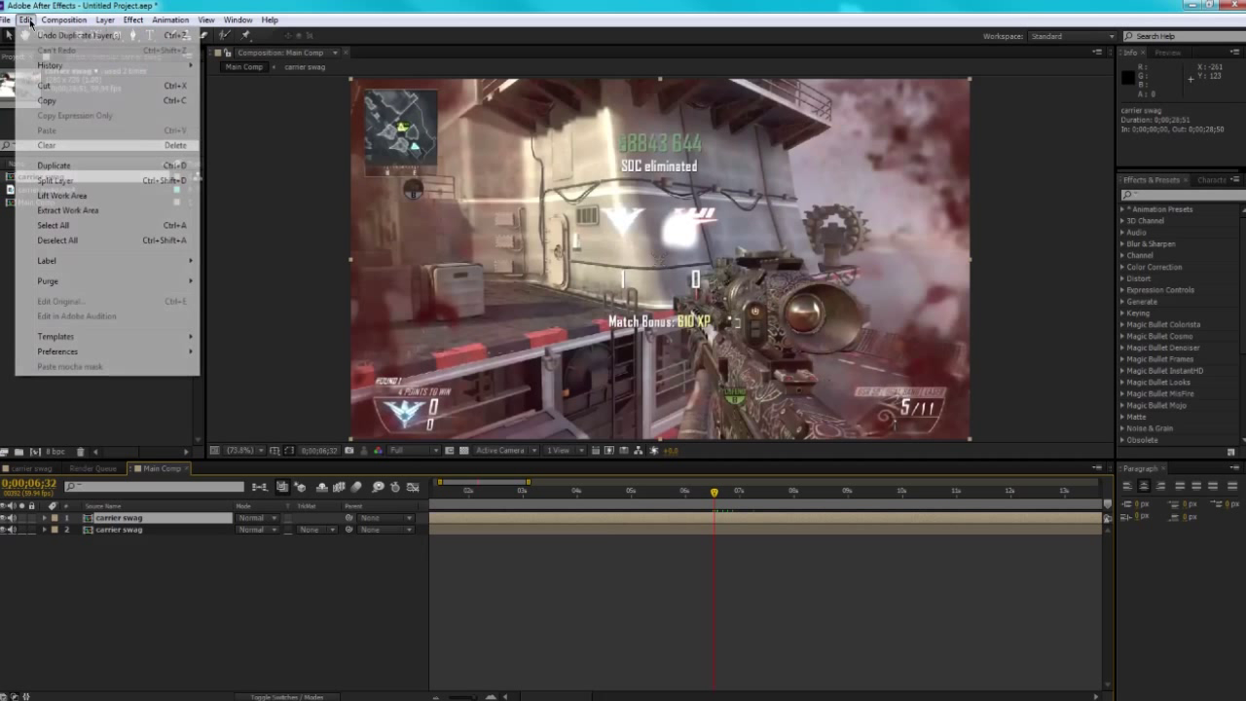
key("Escape")
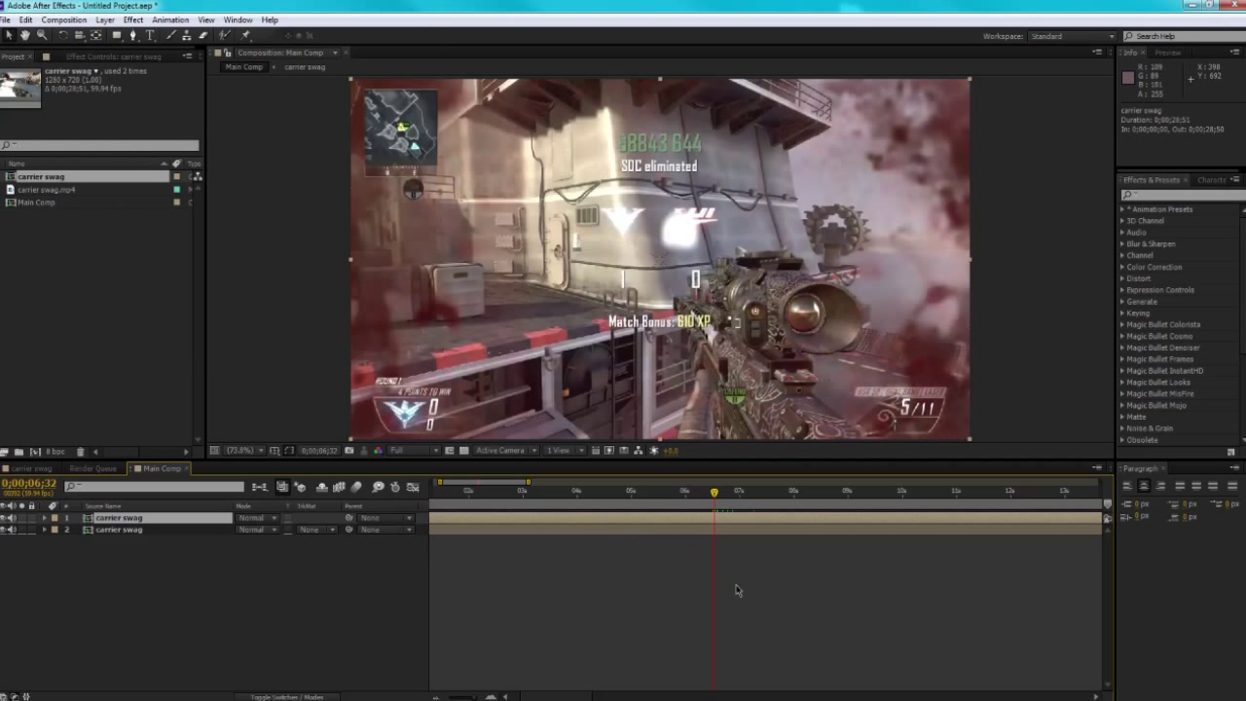
key("minus")
key("minus")
key("minus")
key("minus")
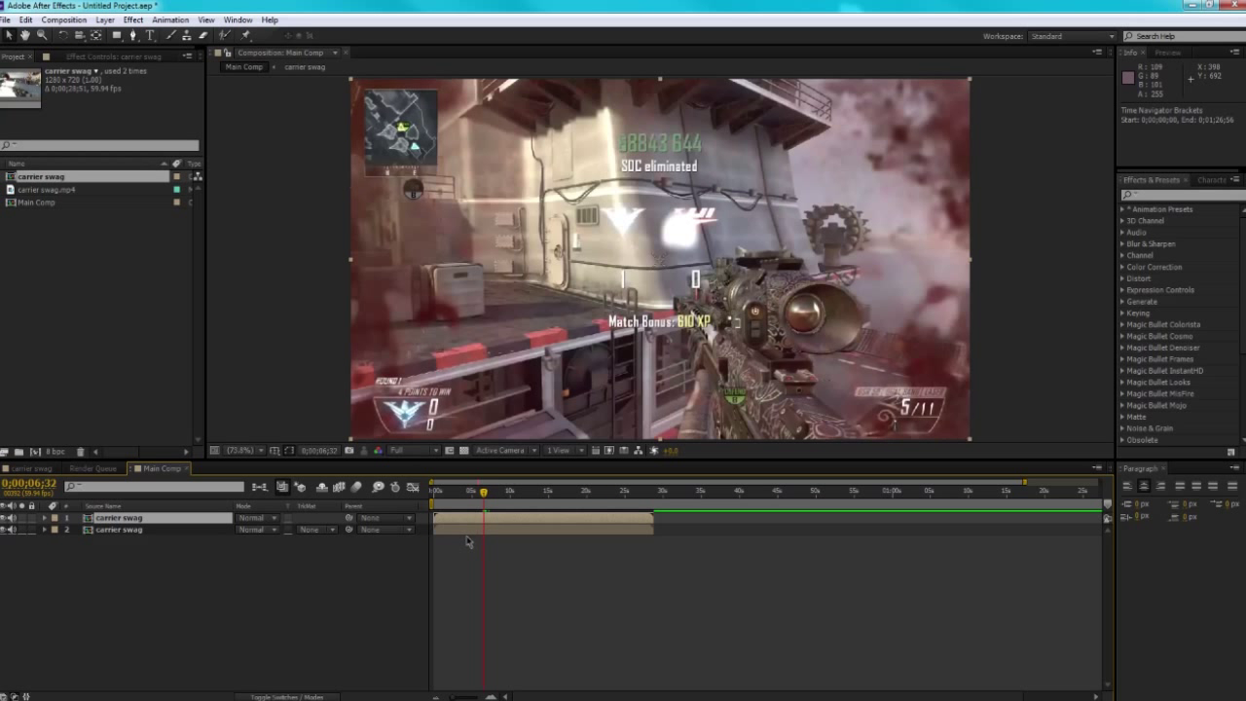
left_click_drag(435, 517, 468, 518)
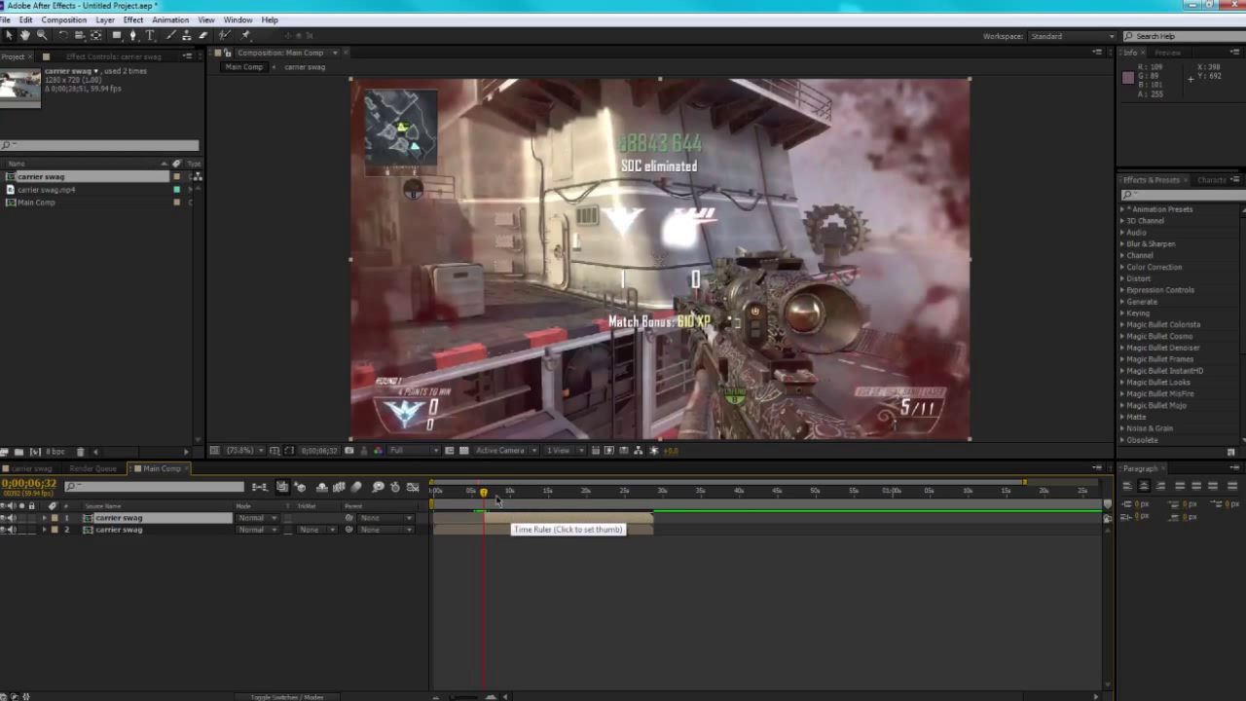
Shift the top layer slightly later and set its opacity to 60%.
left_click_drag(497, 514, 503, 520)
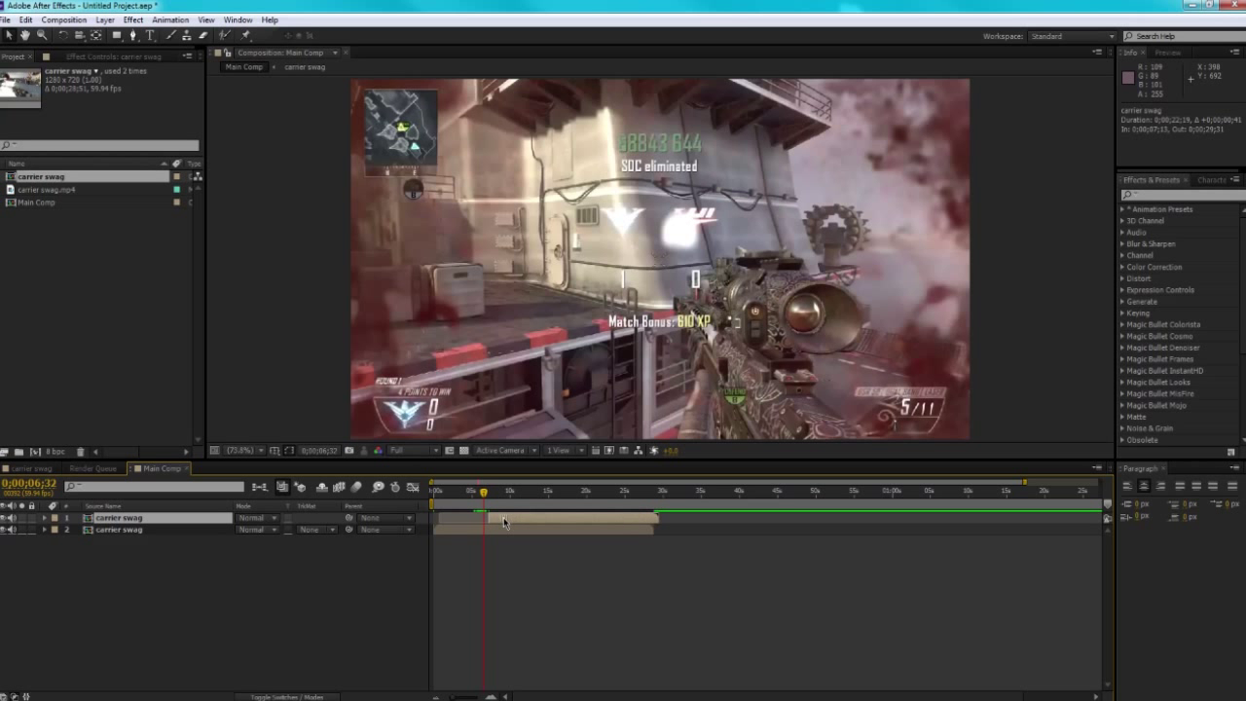
left_click(487, 491)
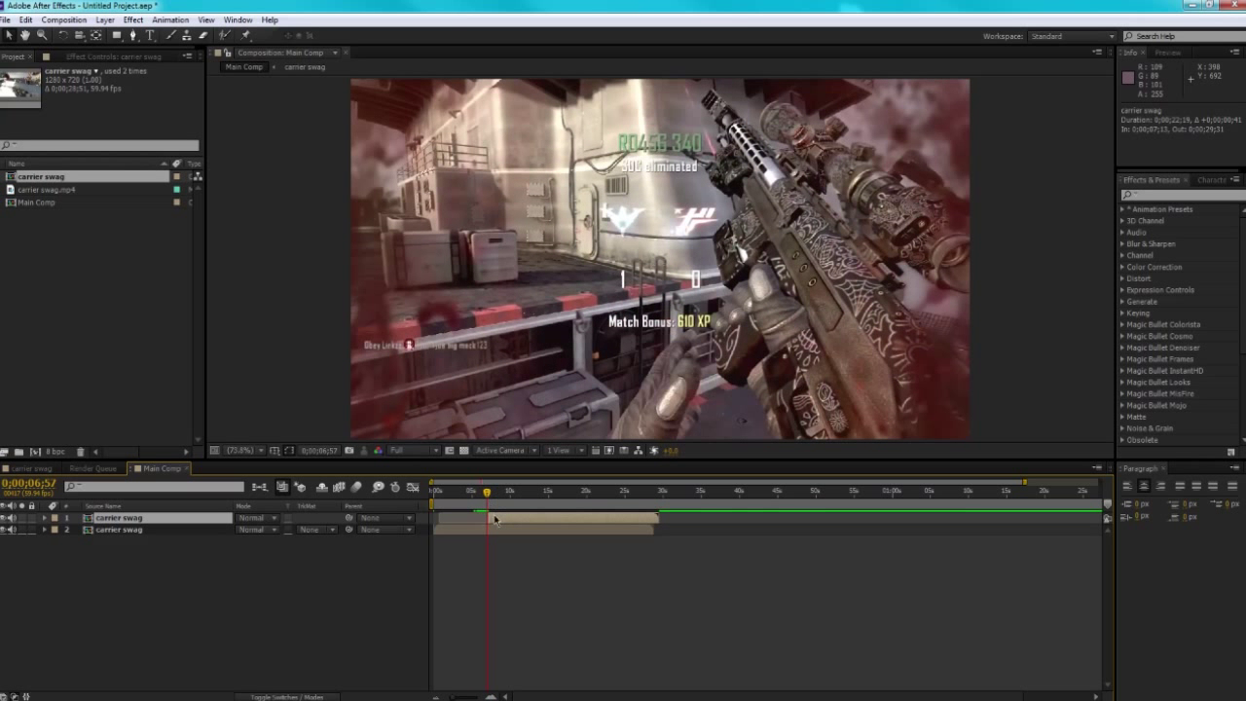
key("alt+shift+t")
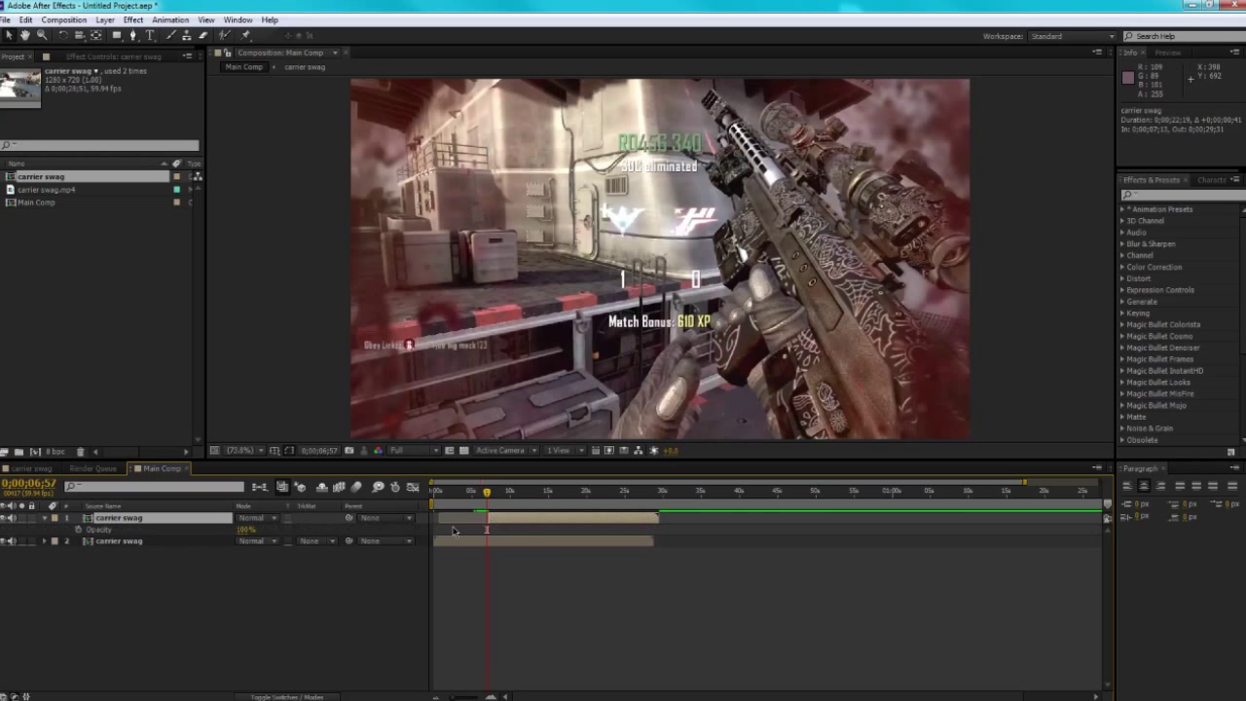
left_click(244, 529)
type("0")
key("Return")
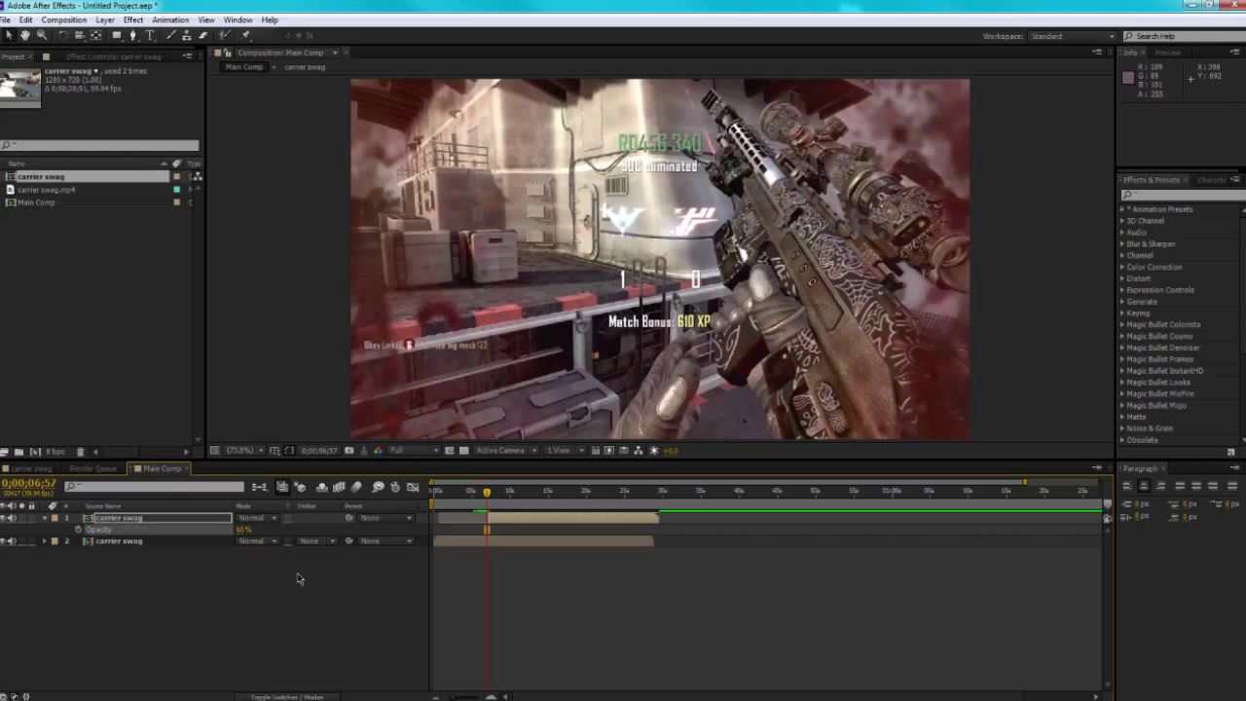
Duplicate the layer at 7;48 and confirm the copies show 60% opacity.
left_click(496, 491)
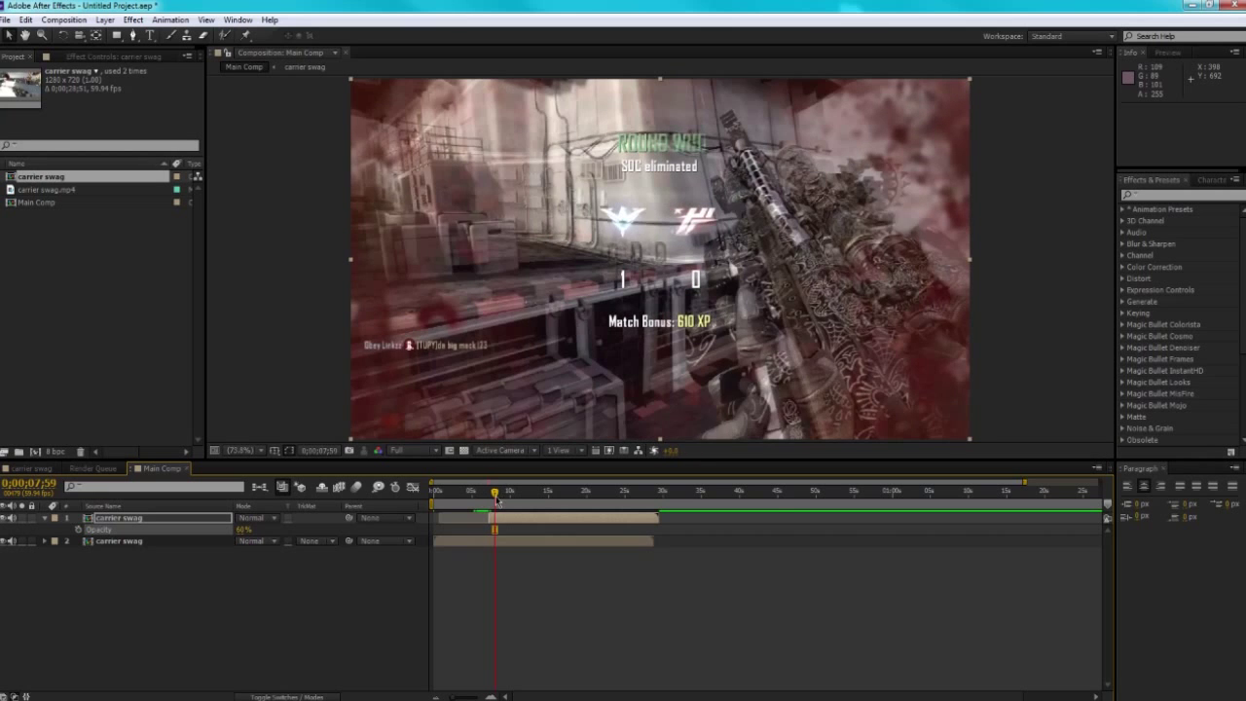
left_click(493, 503)
left_click(493, 504)
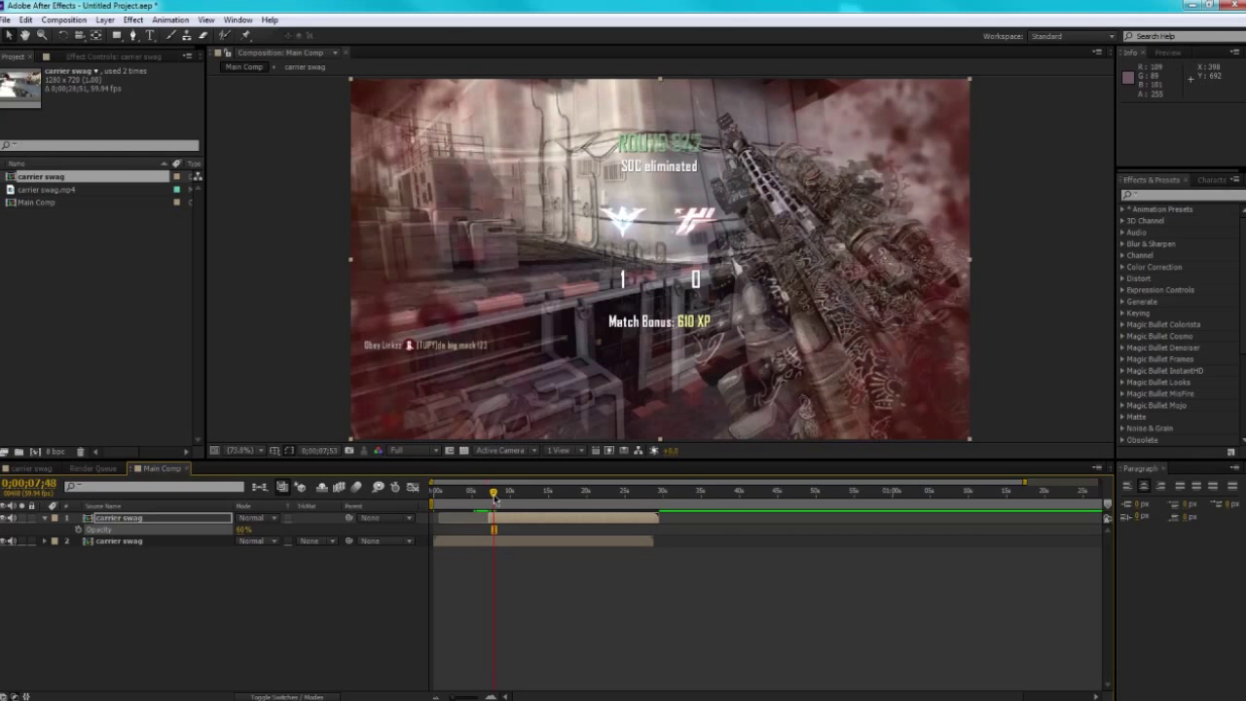
key("ctrl+d")
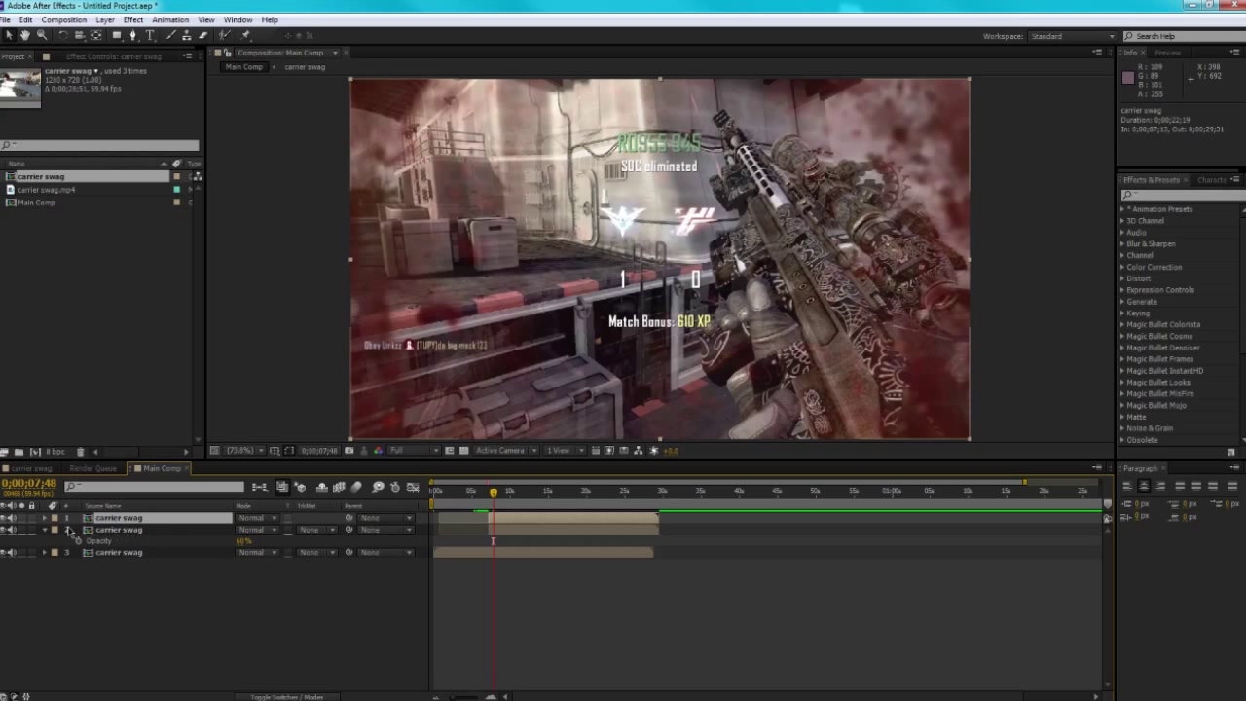
key("t")
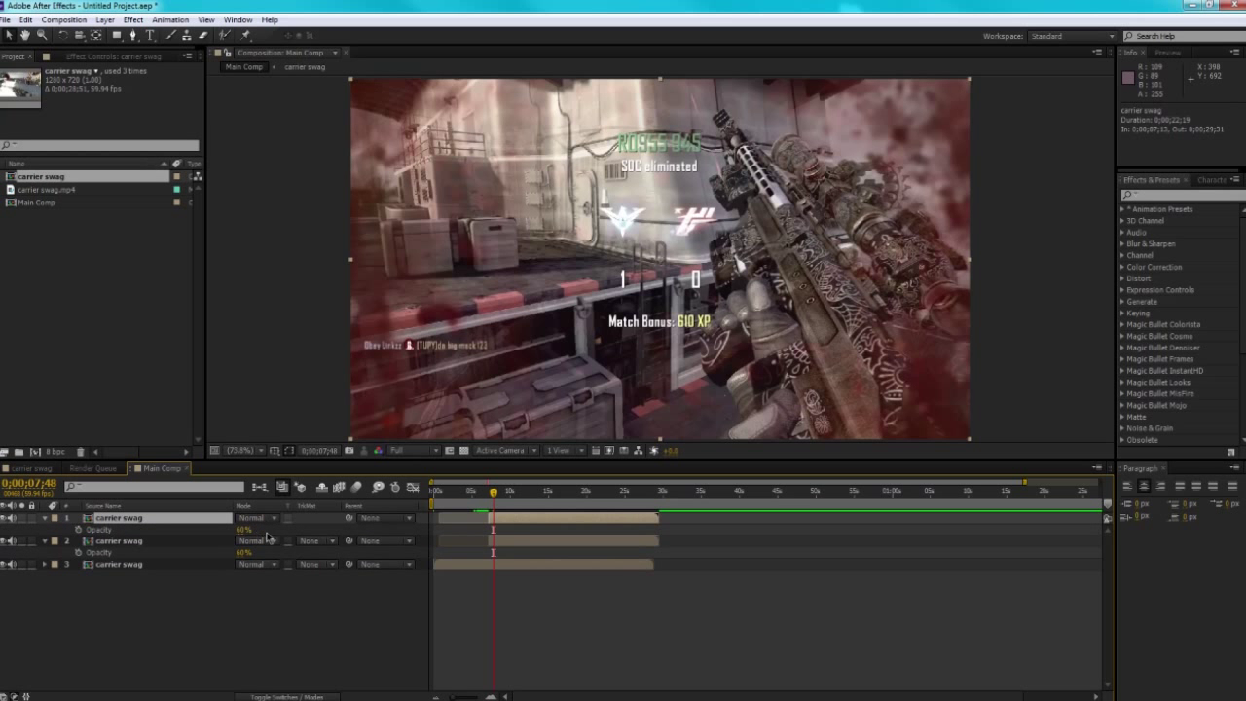
left_click(43, 541)
Shift the top layer later and duplicate it into six staggered carrier swag copies.
key("t")
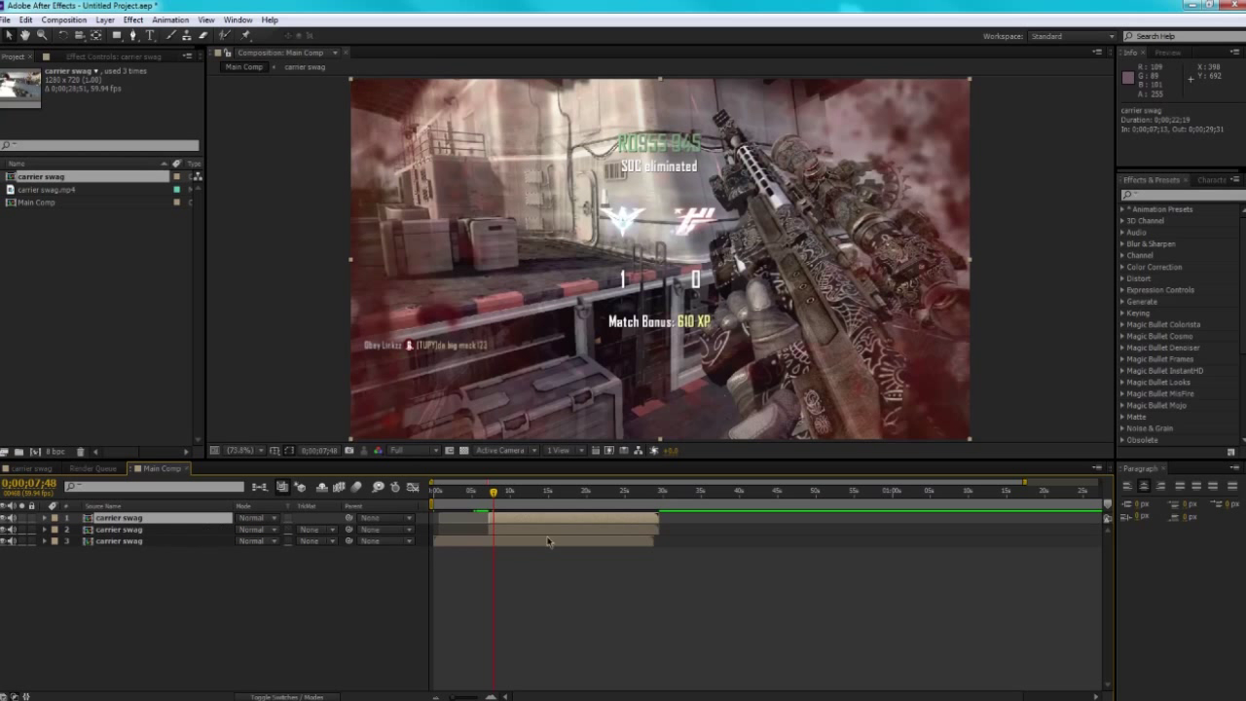
left_click_drag(514, 515, 490, 496)
key("ctrl+d")
key("ctrl+d")
key("ctrl+d")
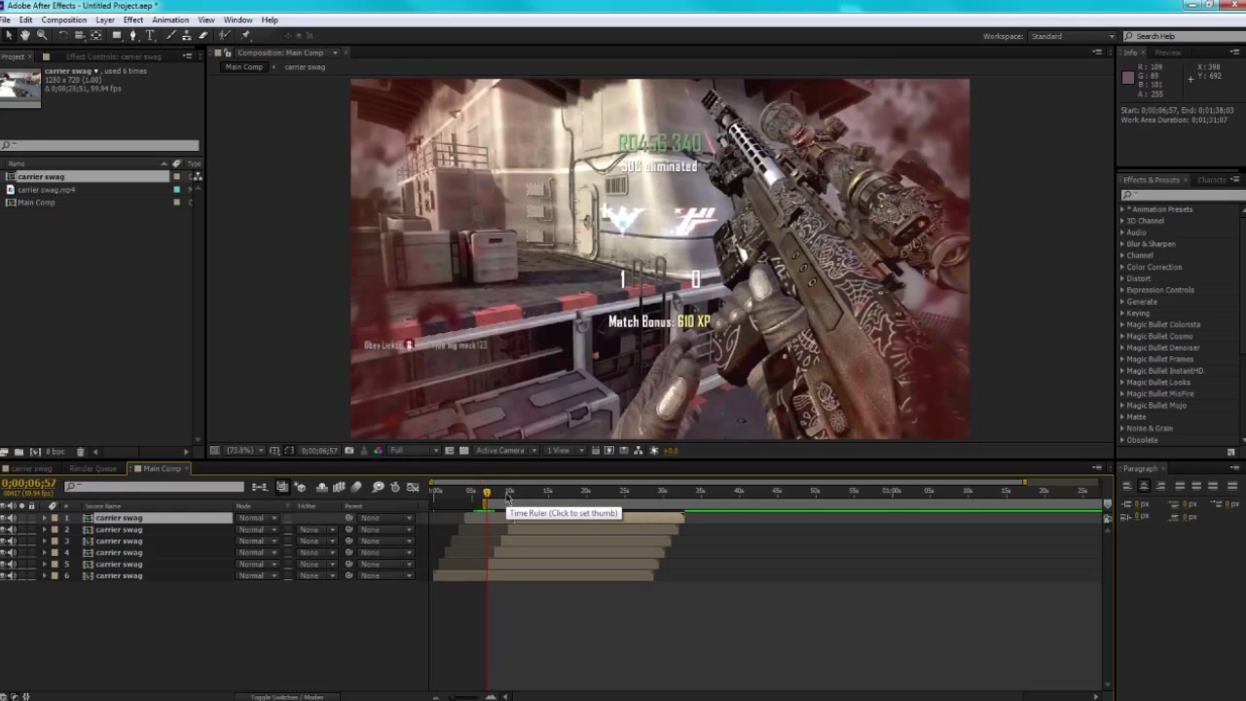
Preview the staggered echo trail, then select layer 5.
key("space")
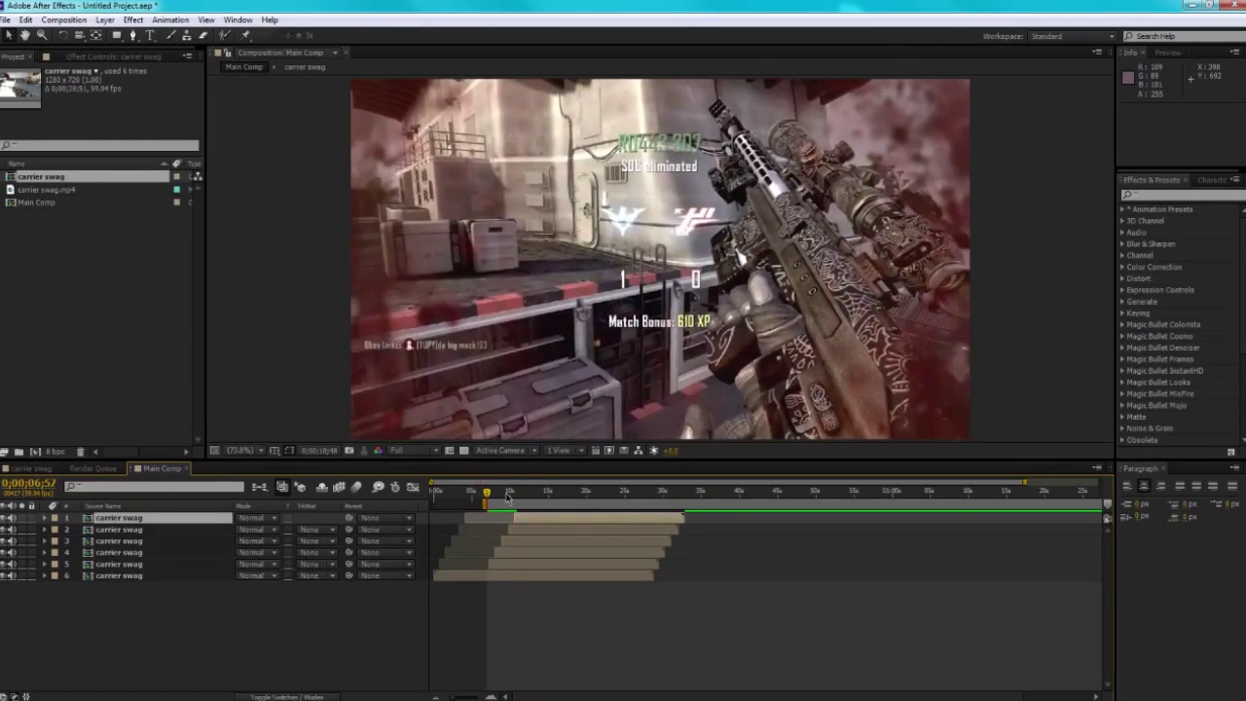
key("space")
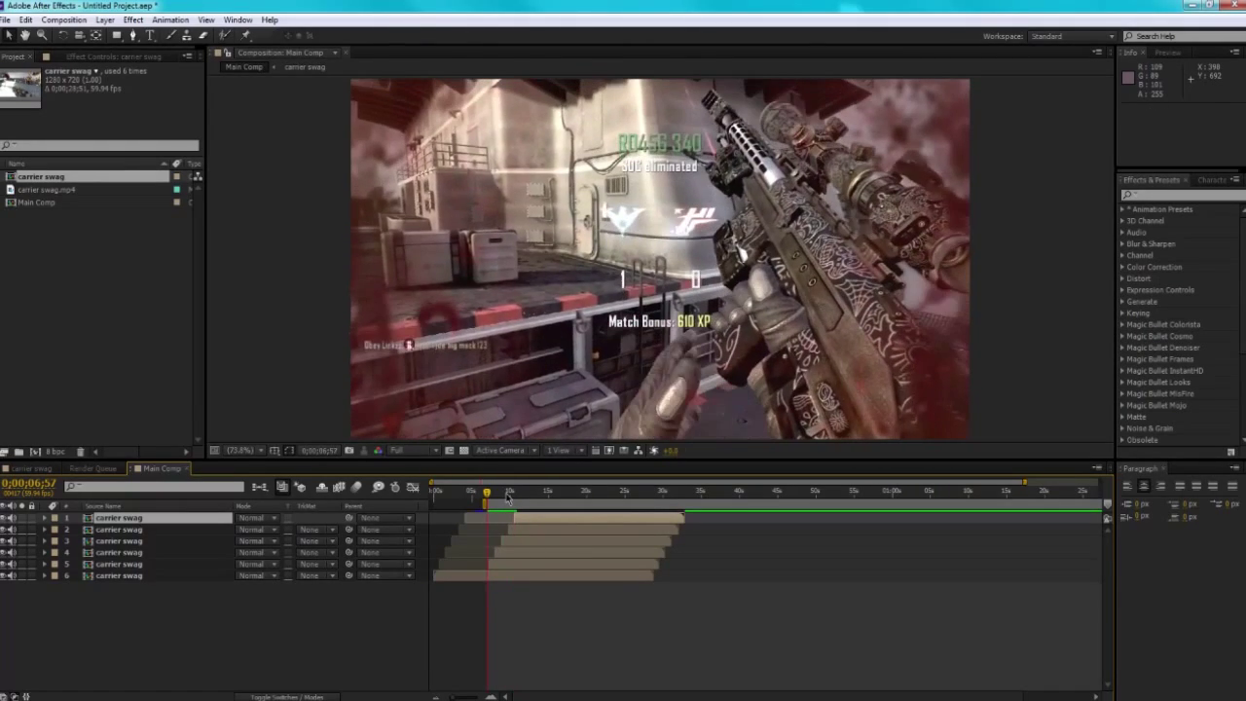
left_click(508, 566)
scroll(506, 547, "up", 3)
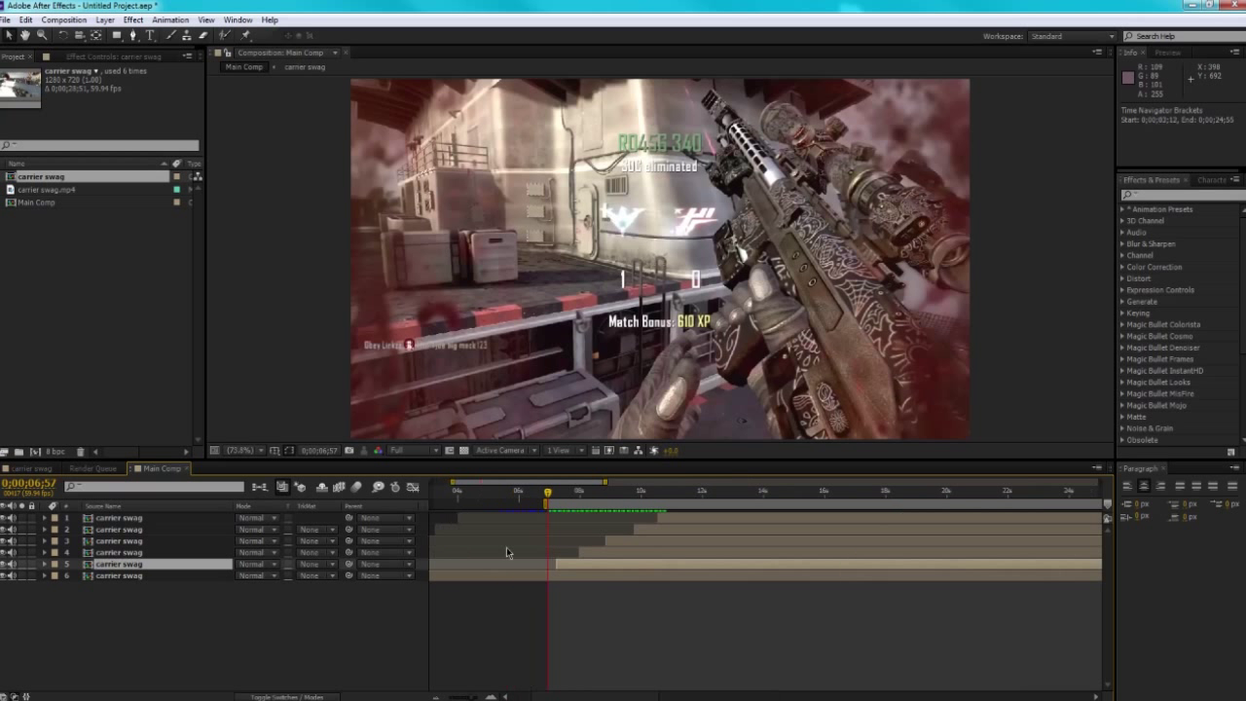
Move layer 4 earlier to start at 7;28 and select layer 3.
left_click(653, 553)
left_click_drag(702, 552, 624, 531)
left_click(680, 531)
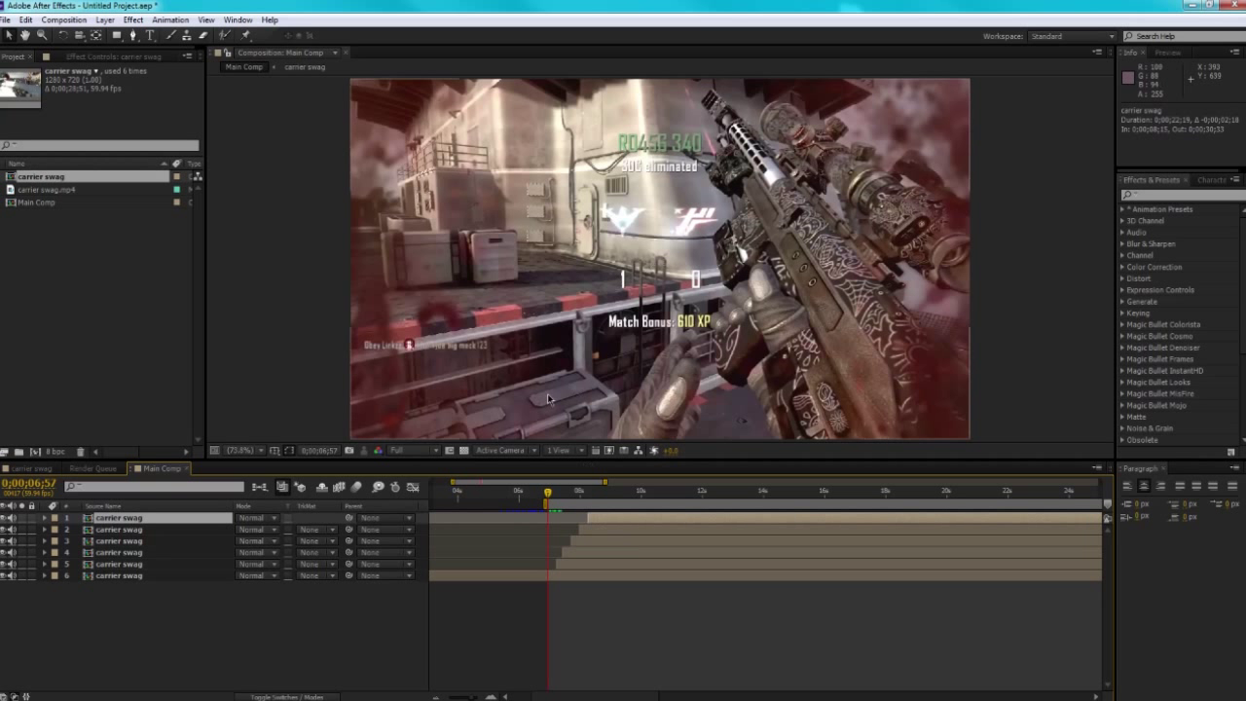
Set preview resolution to Third, run a cached preview, and deselect all layers.
left_click(398, 449)
left_click(418, 517)
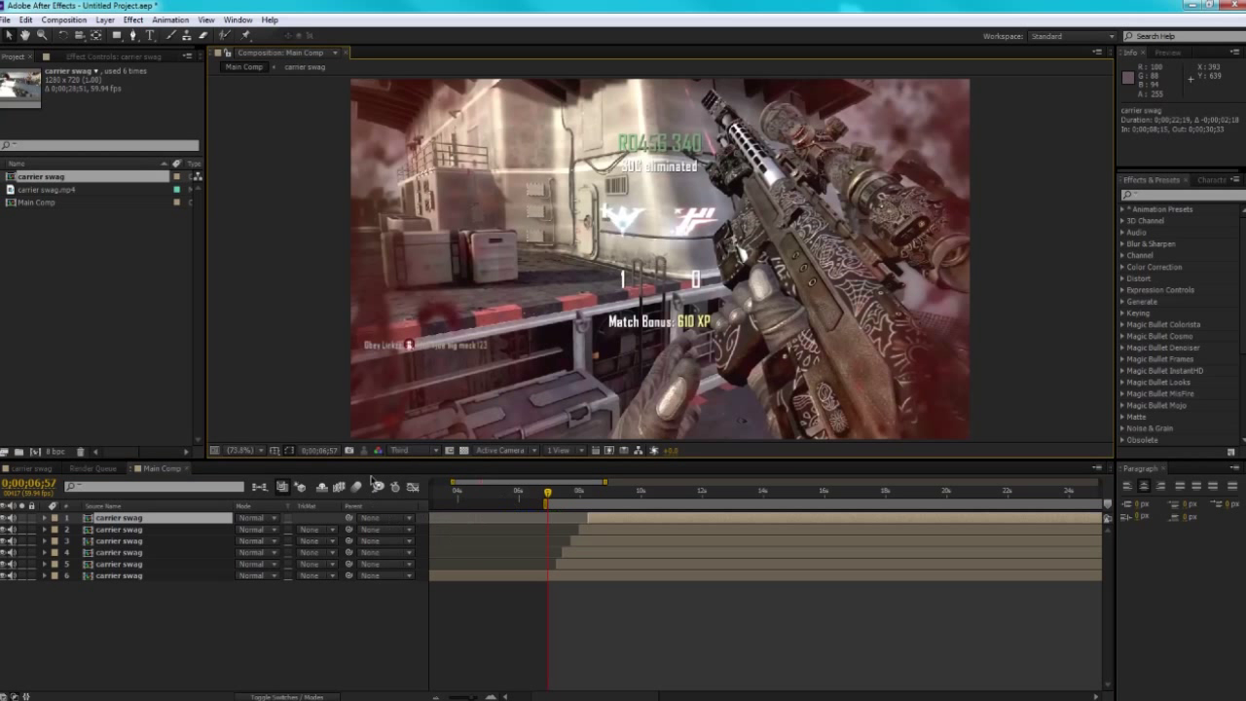
left_click(1173, 52)
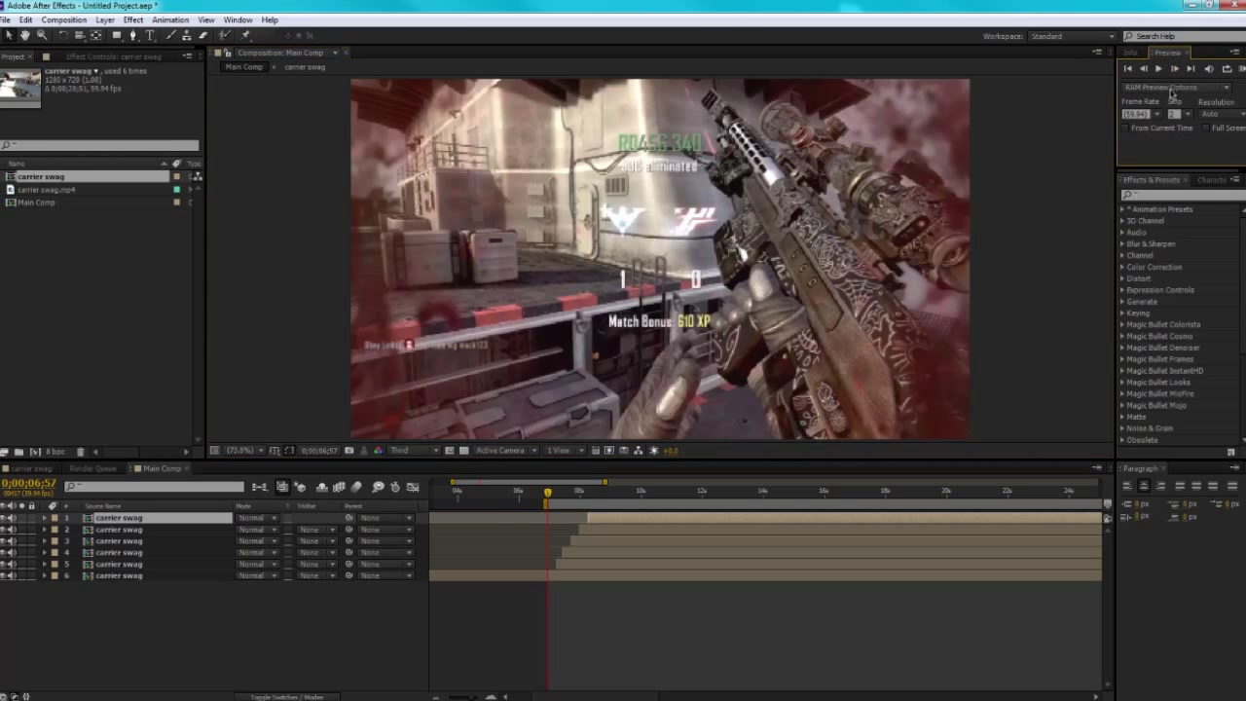
key("space")
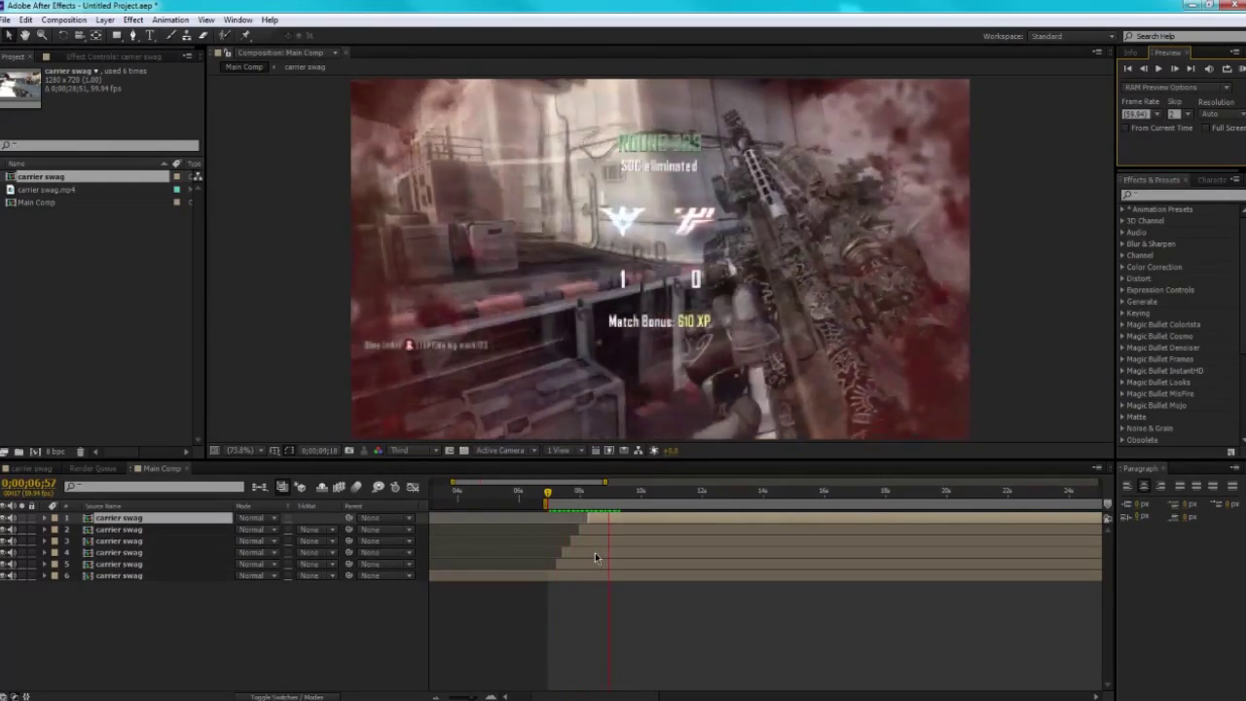
key("space")
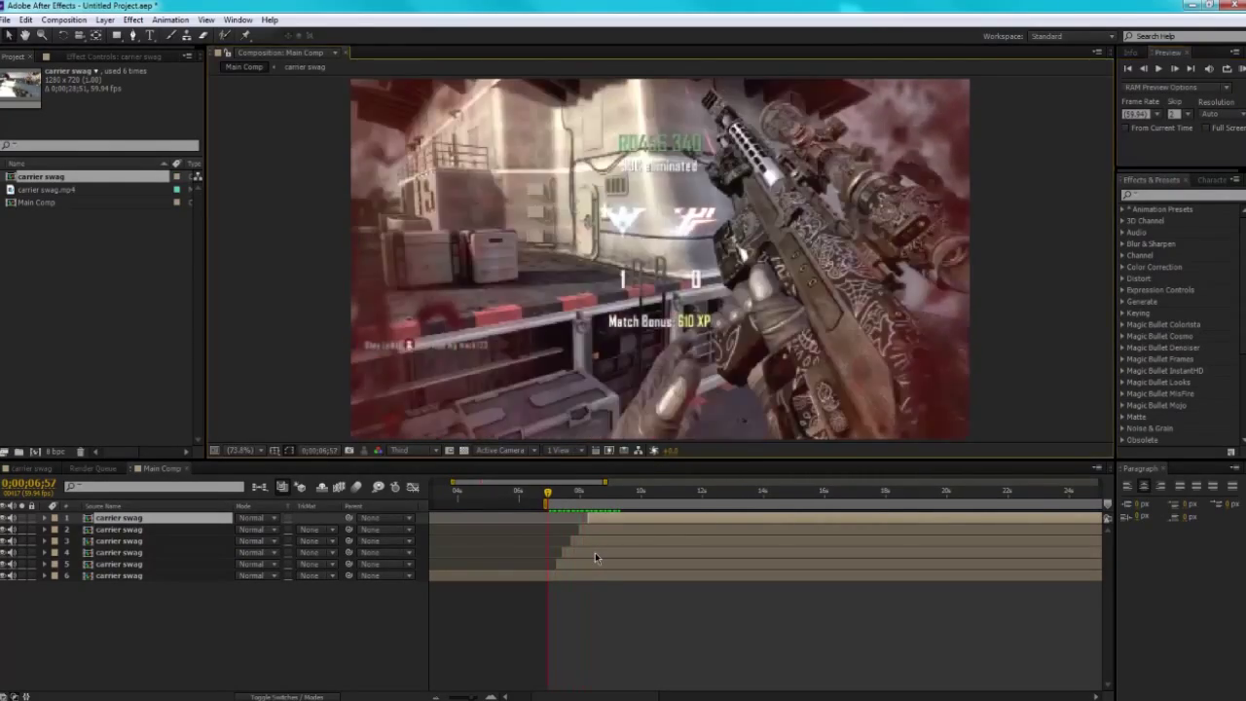
left_click(196, 596)
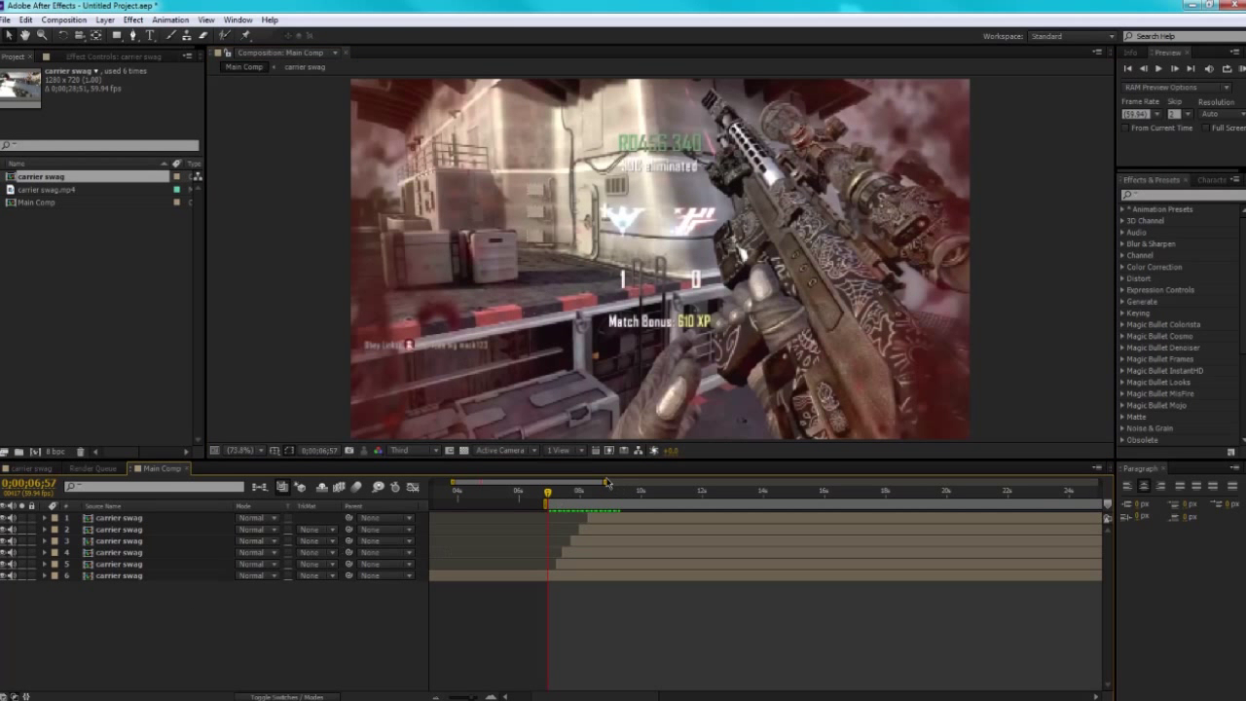
left_click_drag(542, 498, 587, 492)
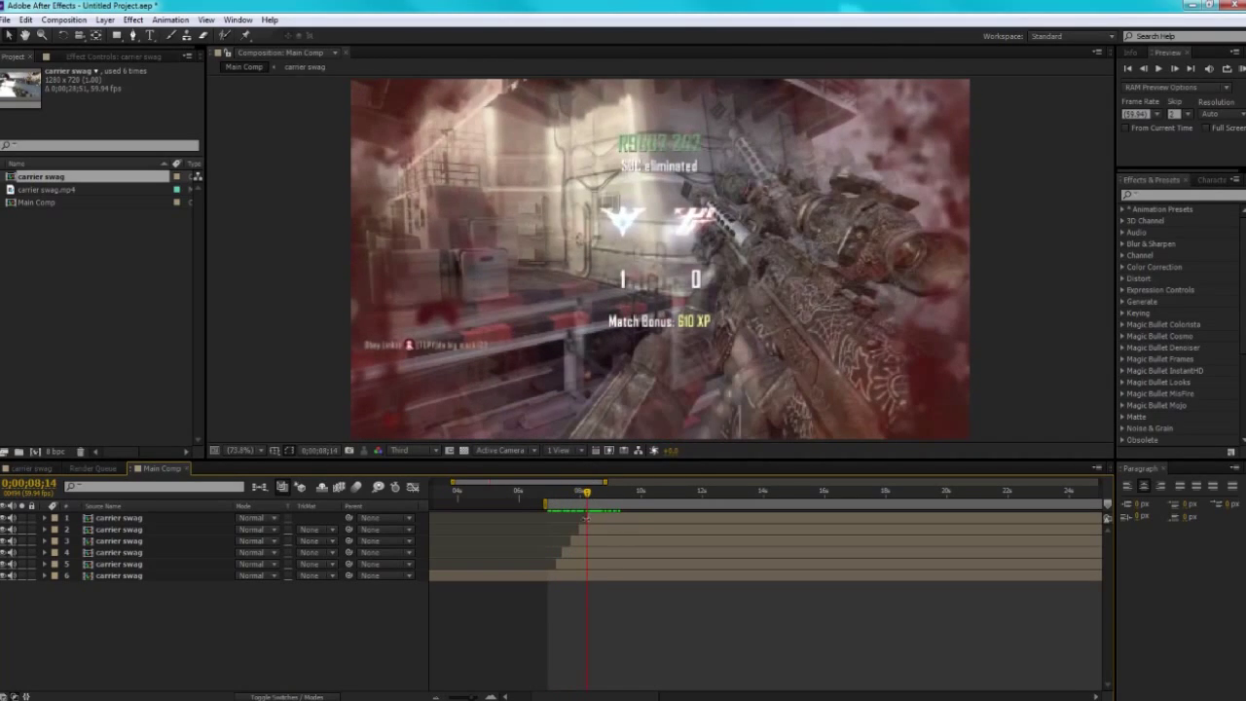
left_click(586, 517)
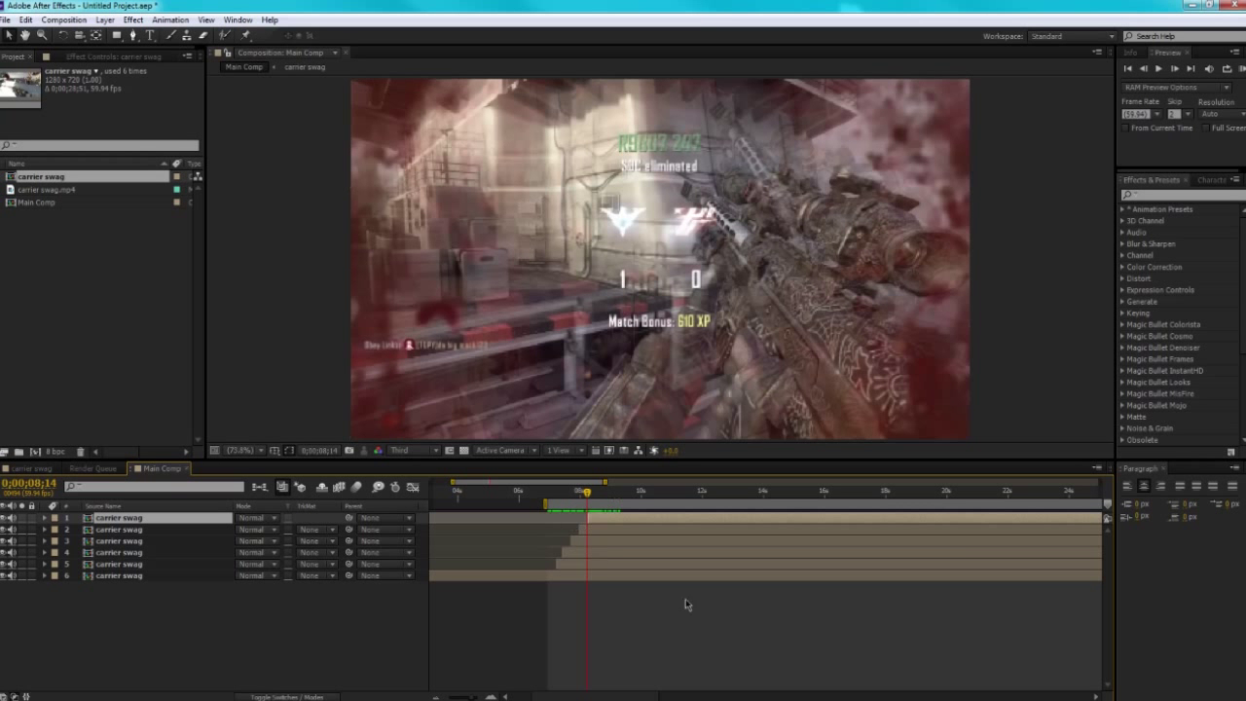
left_click(819, 604)
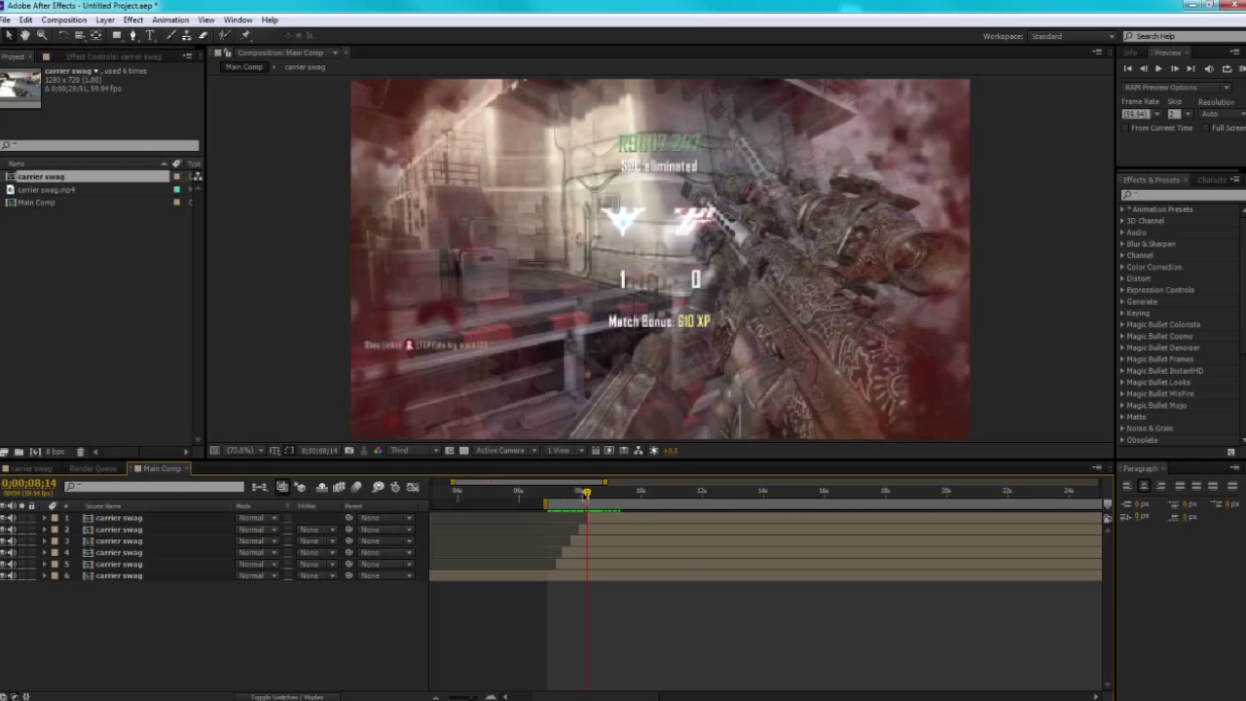
left_click_drag(587, 493, 563, 495)
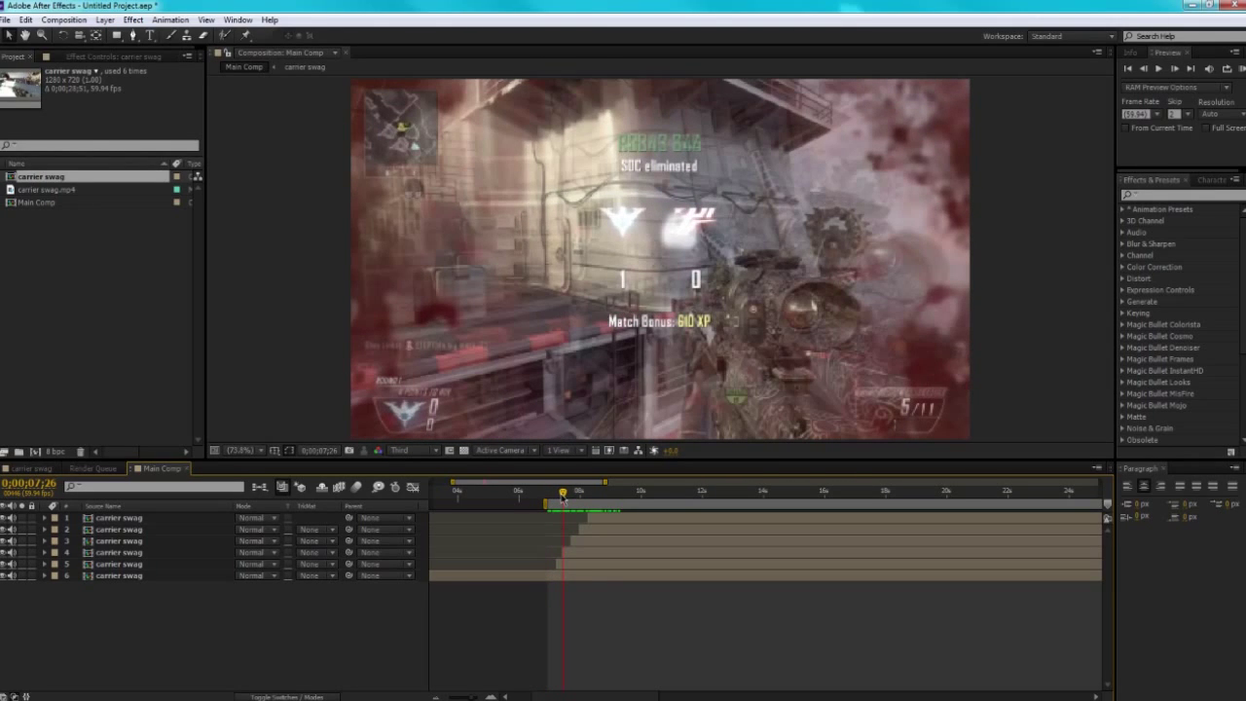
left_click_drag(561, 494, 555, 501)
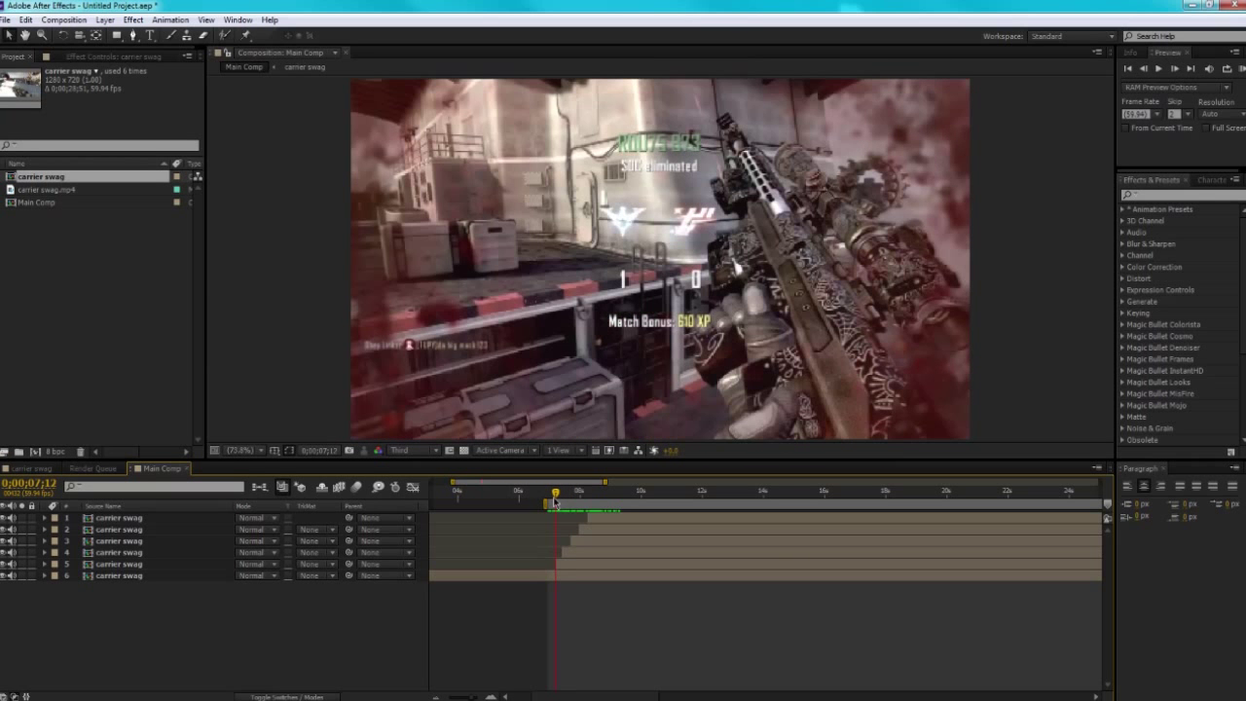